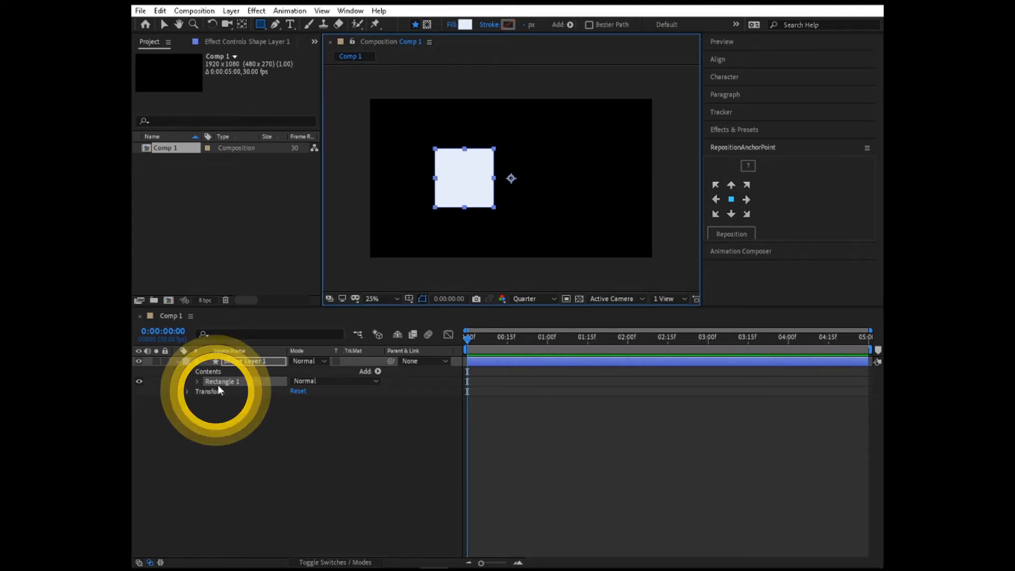
Set the rectangle path's size to 500 by 500 and centre the shape horizontally and vertically in the composition.
left_click(197, 382)
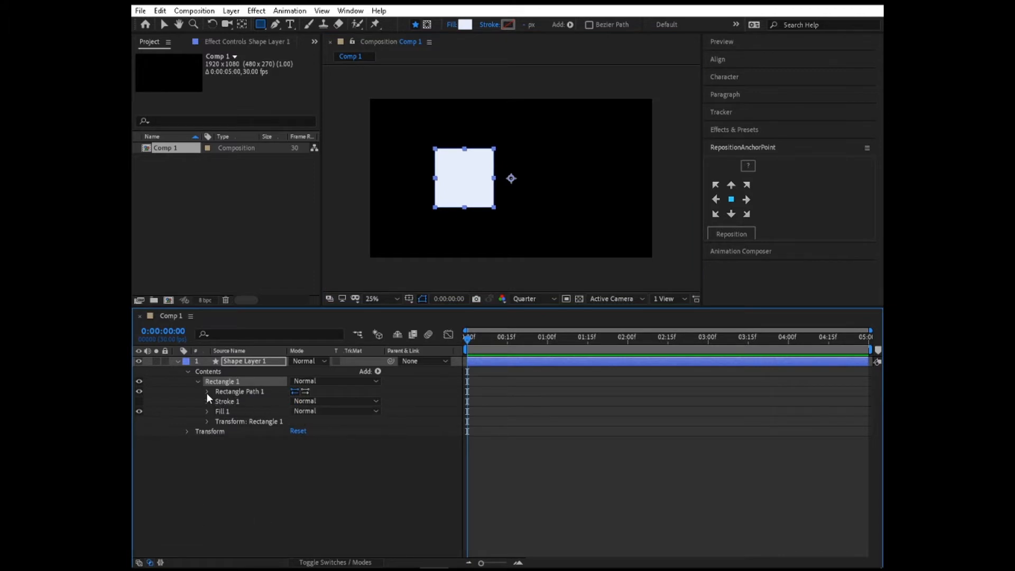
left_click(207, 392)
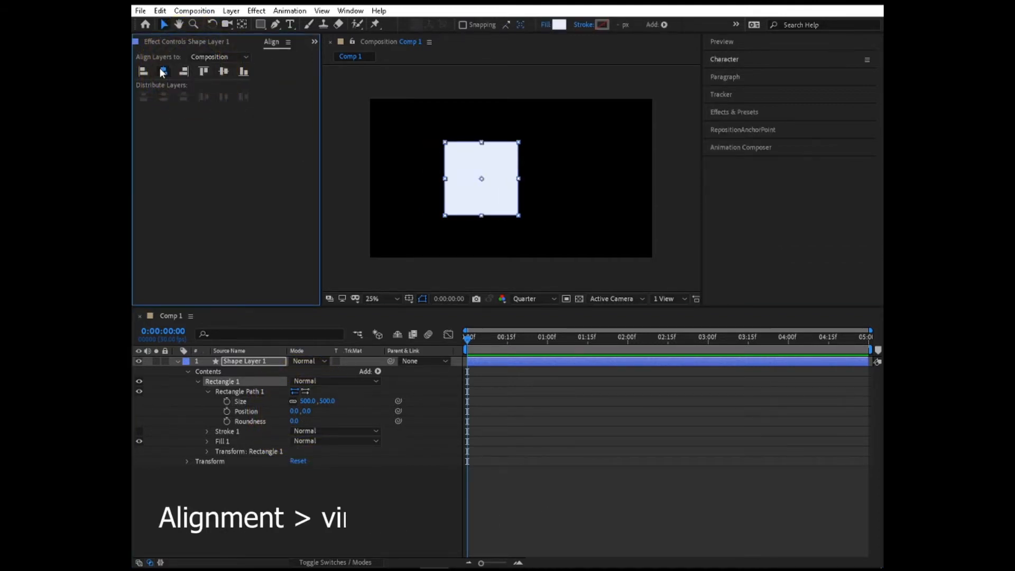
left_click(224, 72)
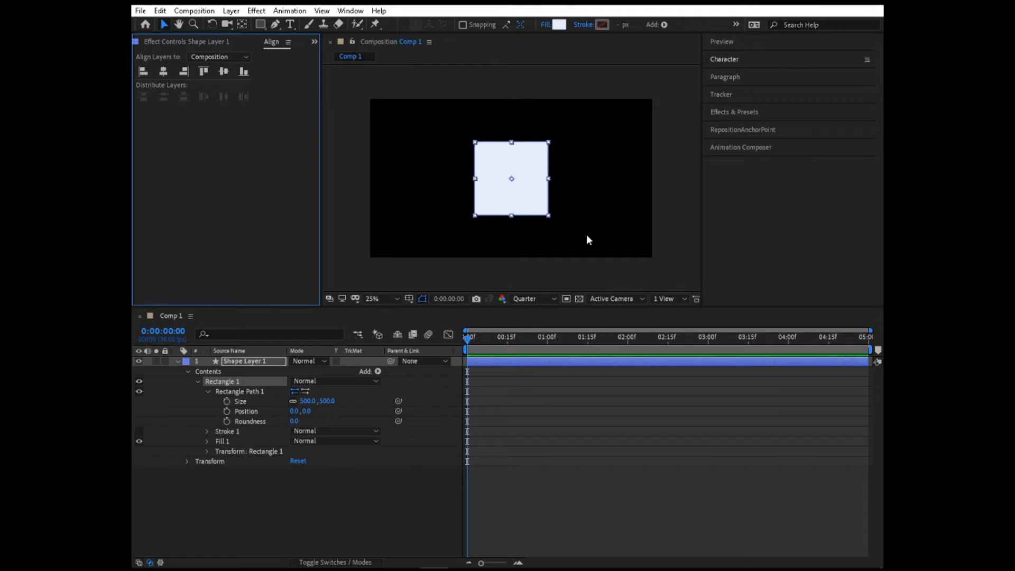
Start animating Rectangle Path 1's Position with a keyframe at 0:00:00:00.
left_click(250, 392)
key("Home")
key("v")
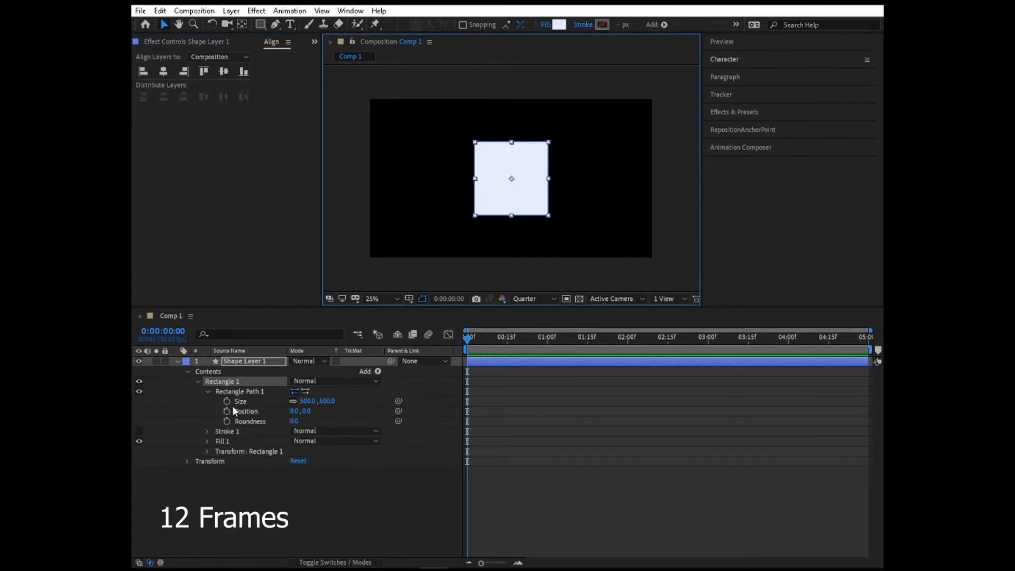
left_click(233, 405)
left_click(225, 411)
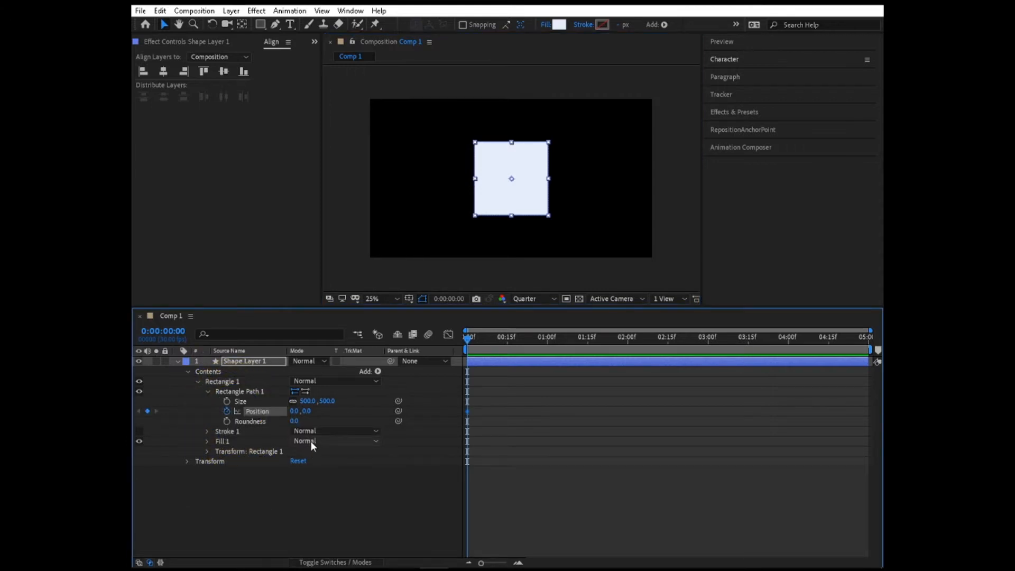
Add a second Position keyframe to Rectangle Path 1 at 0:00:00:12.
key("shift+Page_Down")
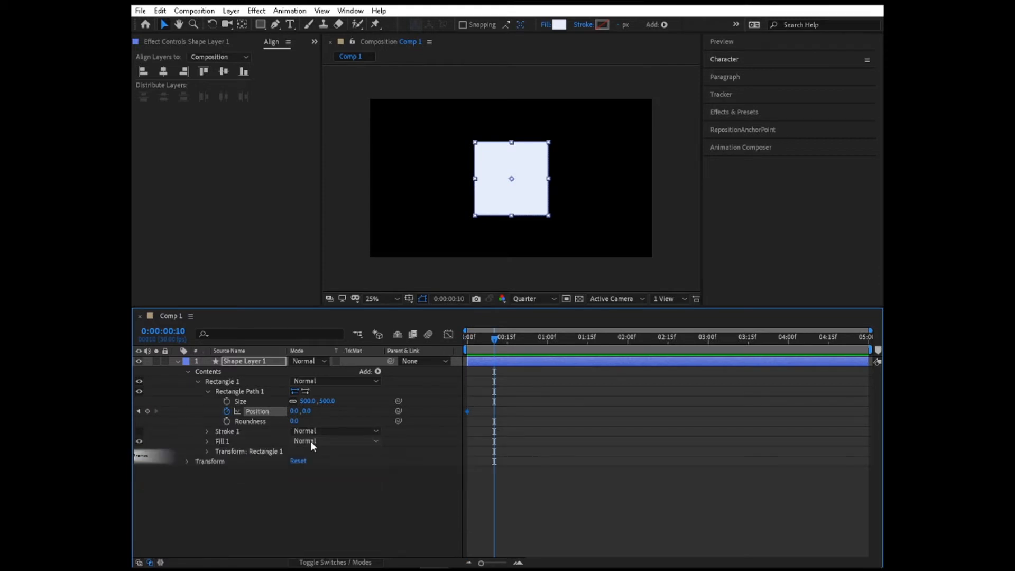
key("Page_Down")
key("Page_Down")
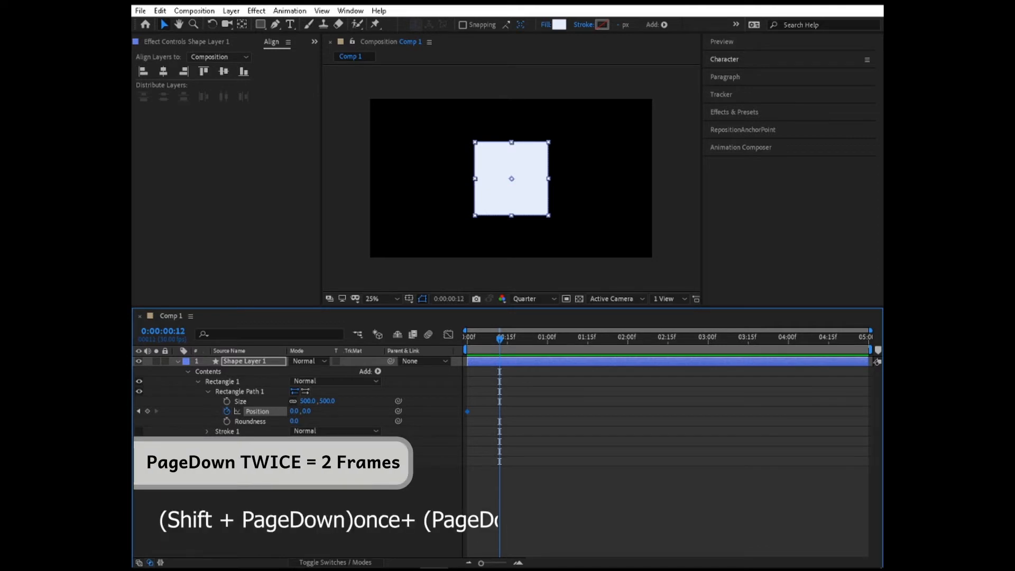
left_click(147, 411)
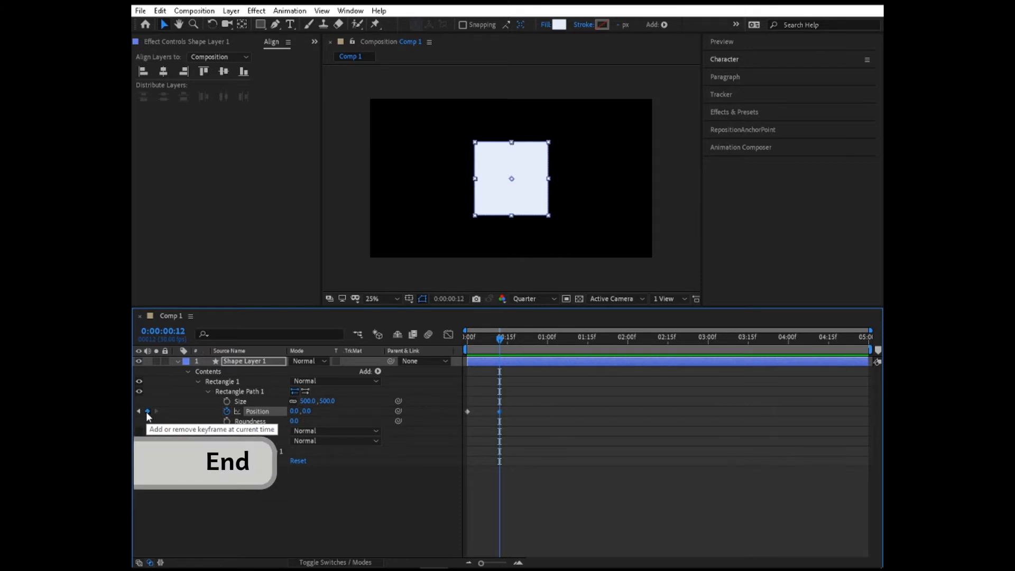
Add Position keyframes to Rectangle Path 1 at the composition's last frame, 0:00:04:29, and at 0:00:04:17.
key("End")
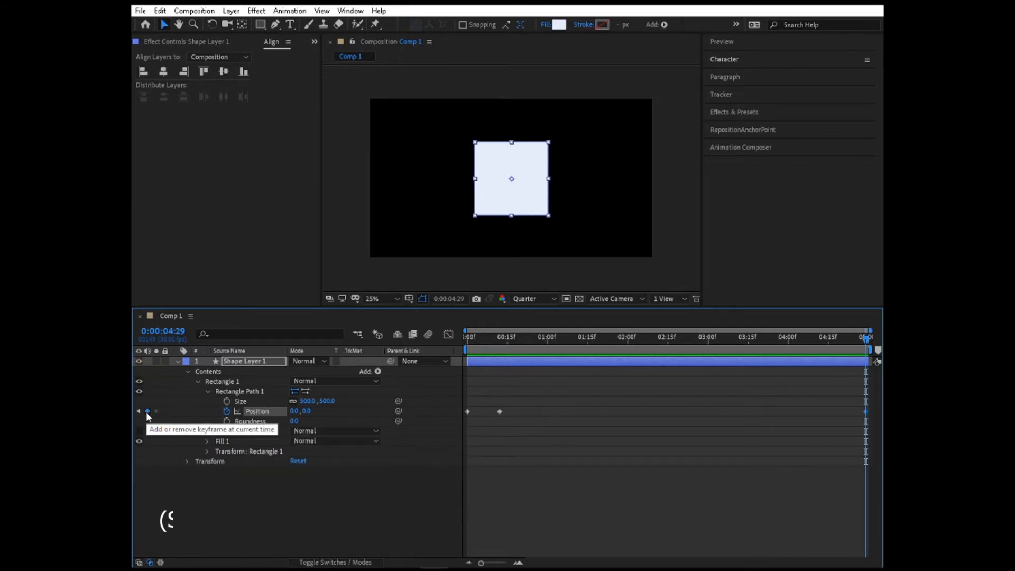
key("shift+Page_Up")
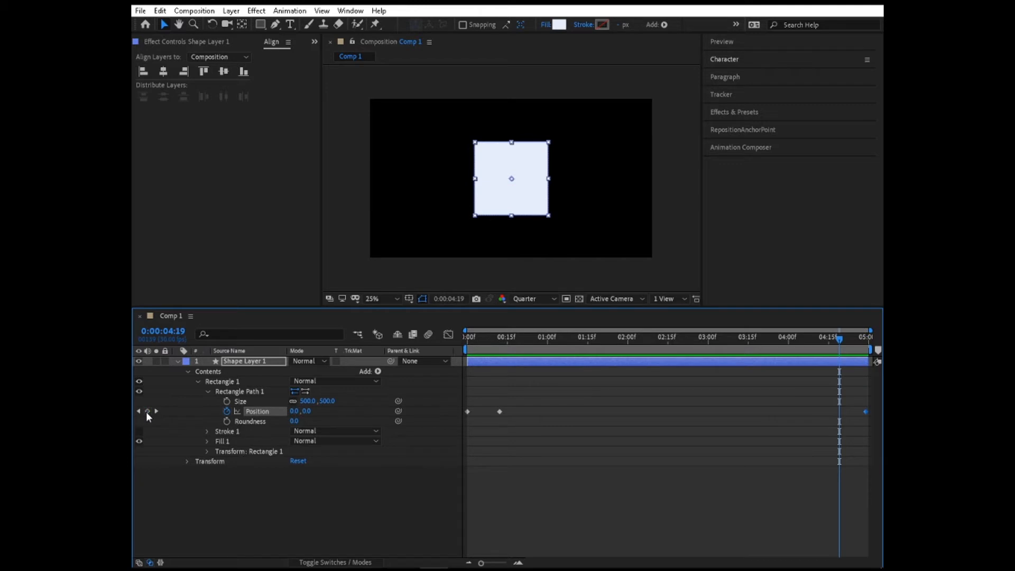
key("Page_Up")
key("Page_Up")
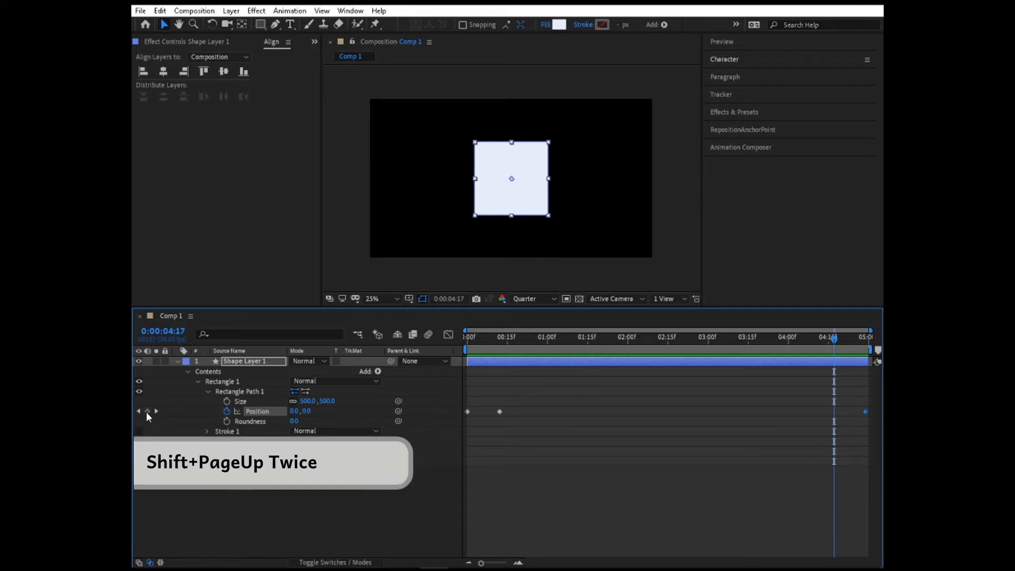
left_click(147, 411)
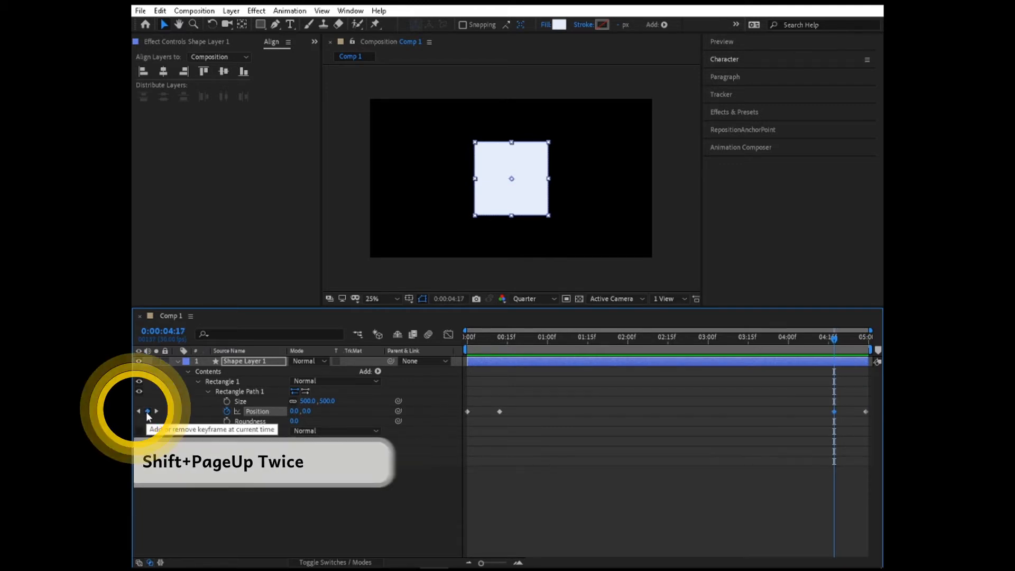
Duplicate Rectangle Path 1 together with its Position keyframes.
left_click(240, 391)
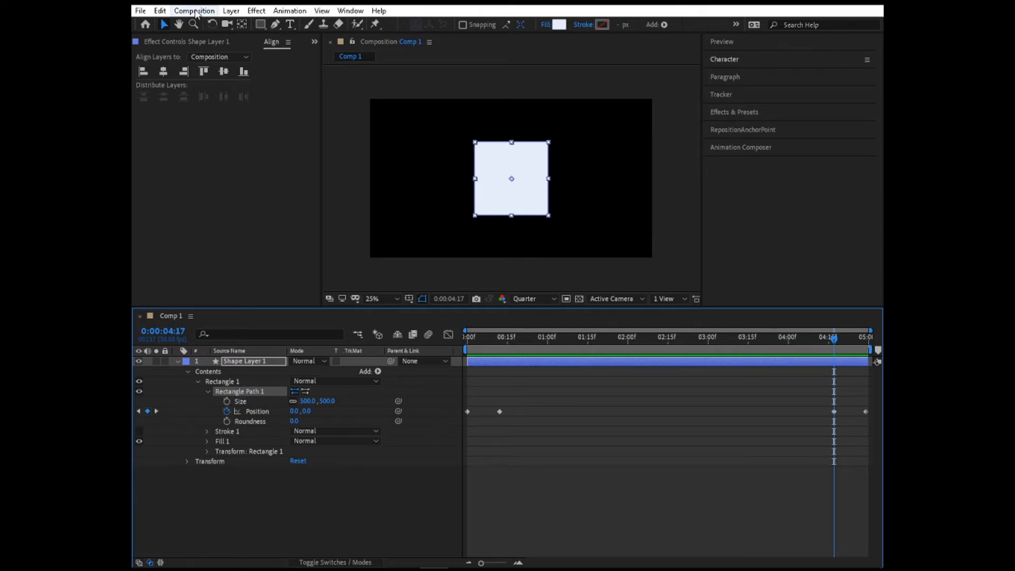
left_click(161, 10)
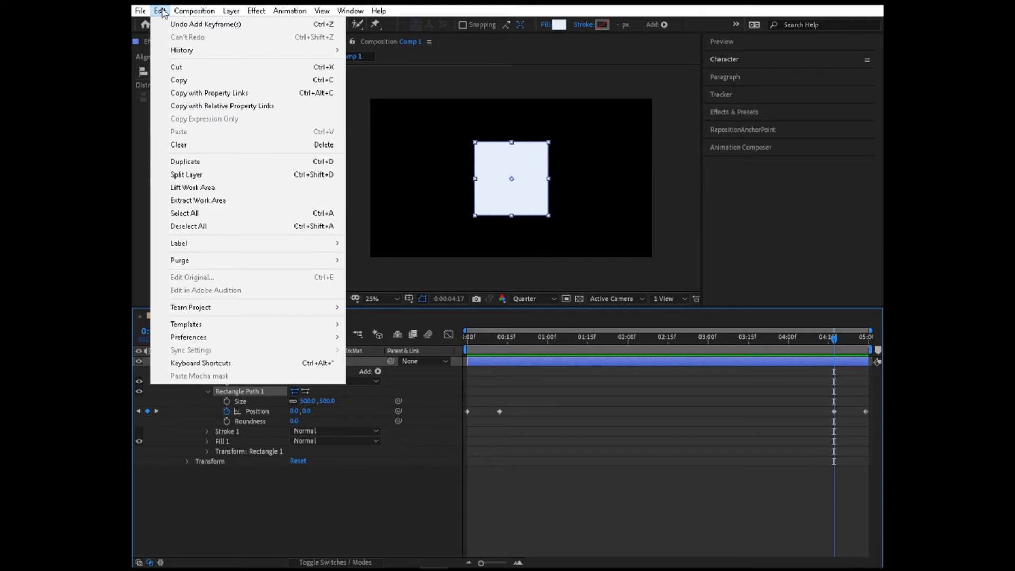
left_click(201, 165)
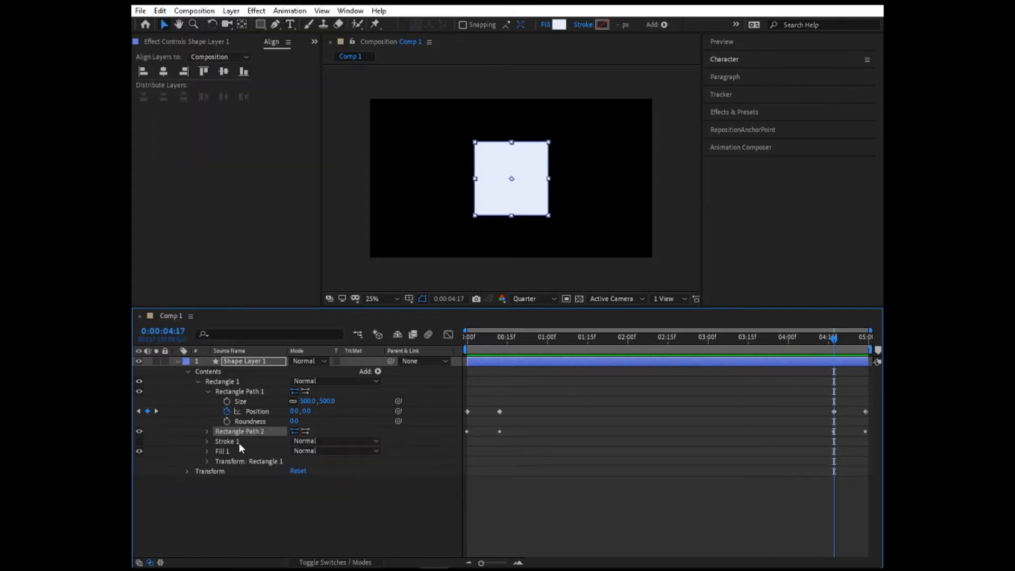
Rename Rectangle Path 1 as shape1 and give its duplicate, Rectangle Path 2, a new name as well.
left_click(230, 392)
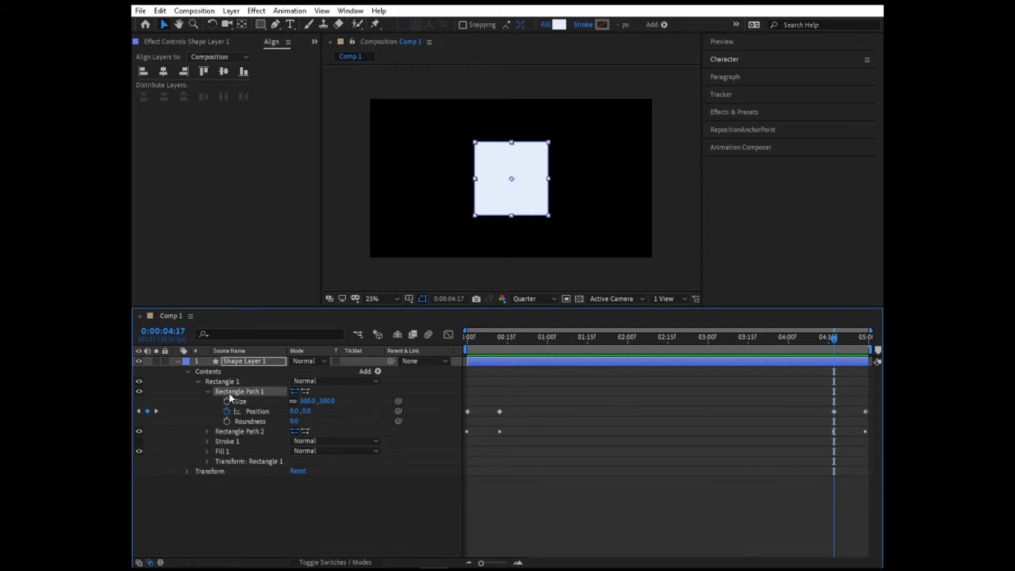
key("Return")
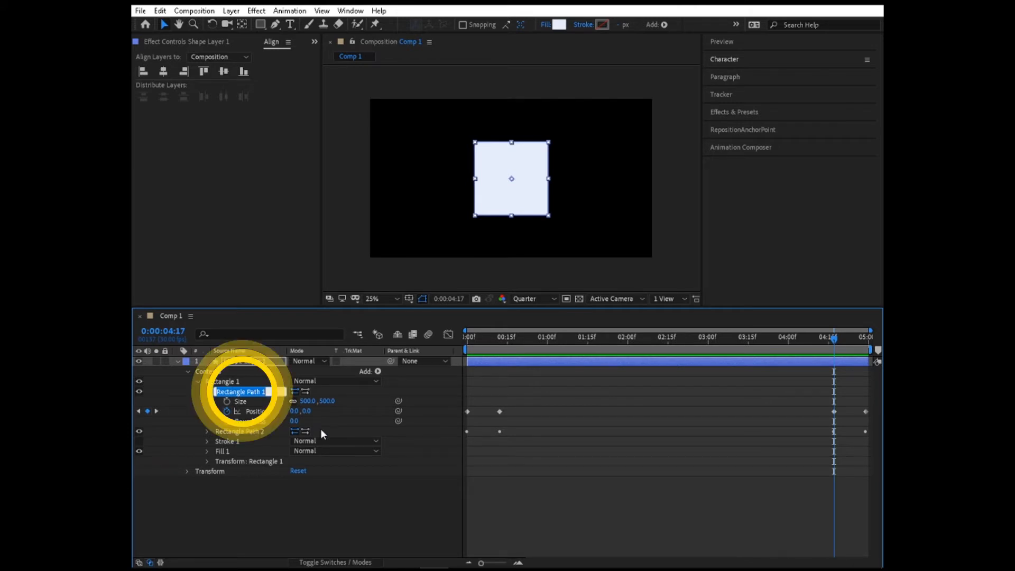
type("shape")
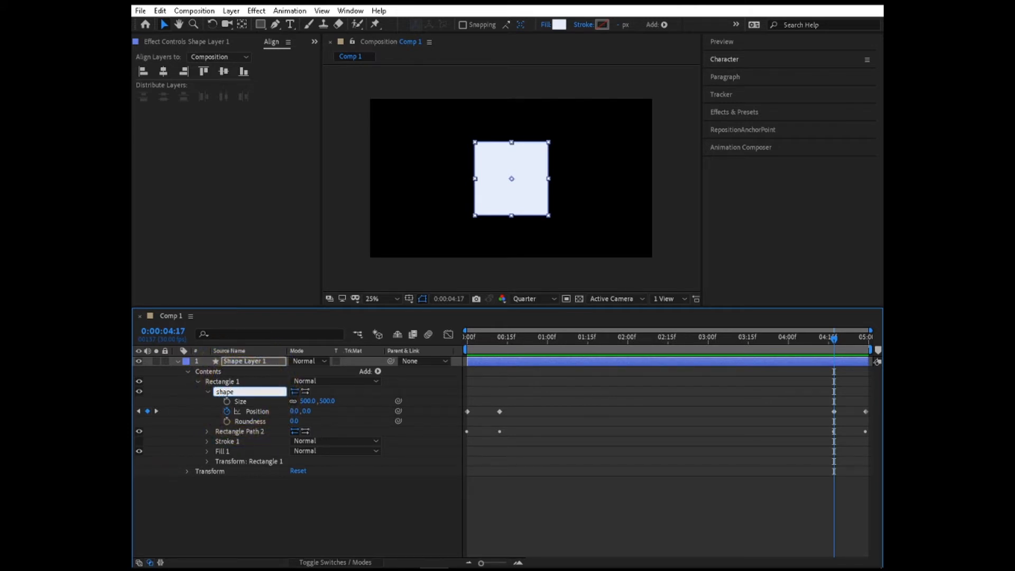
type("1")
left_click(248, 431)
key("Return")
type("sh")
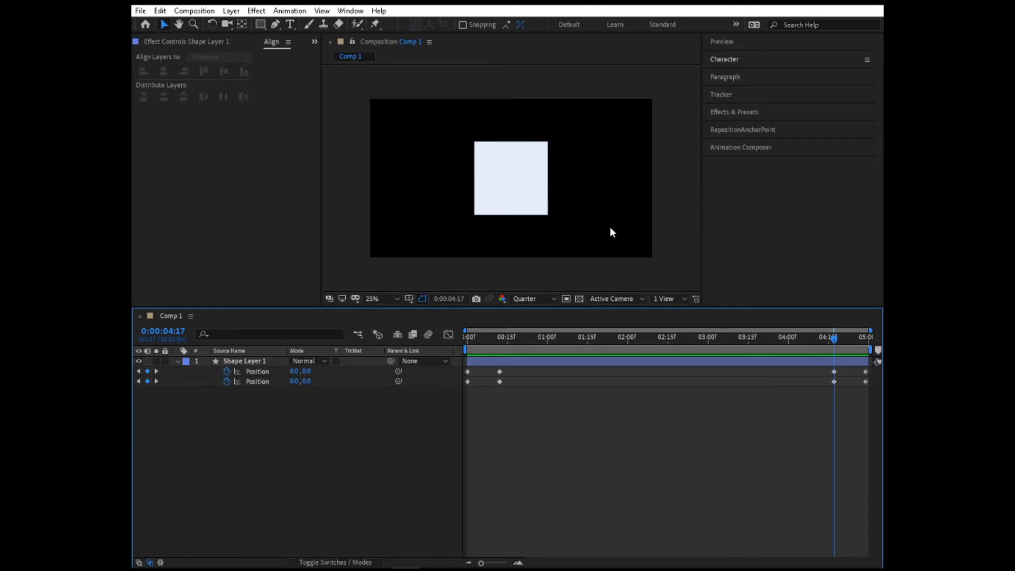
Move the first path's two opening Position keyframes together so the earlier one sits at 0:00:00:07.
key("Home")
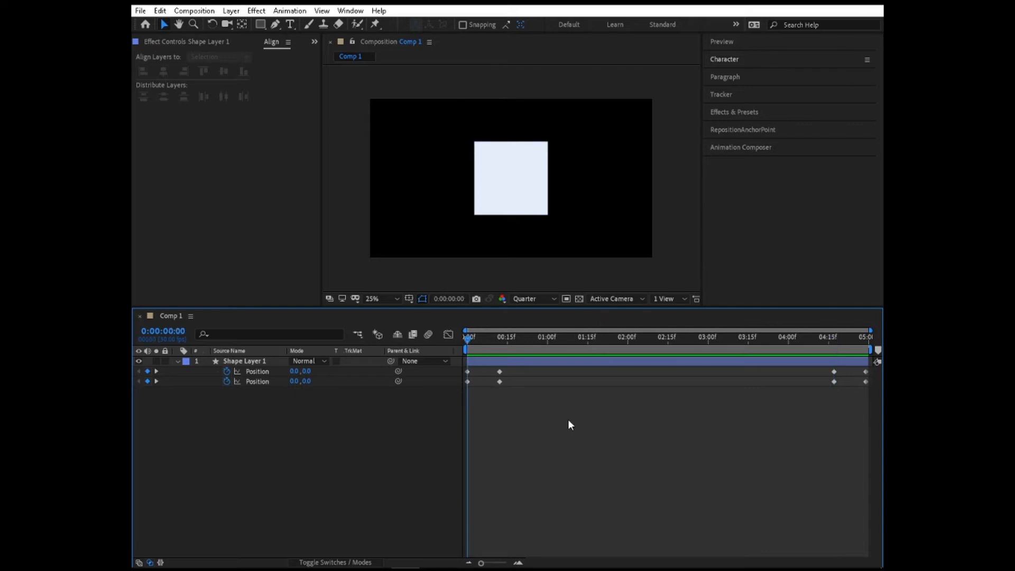
key("space")
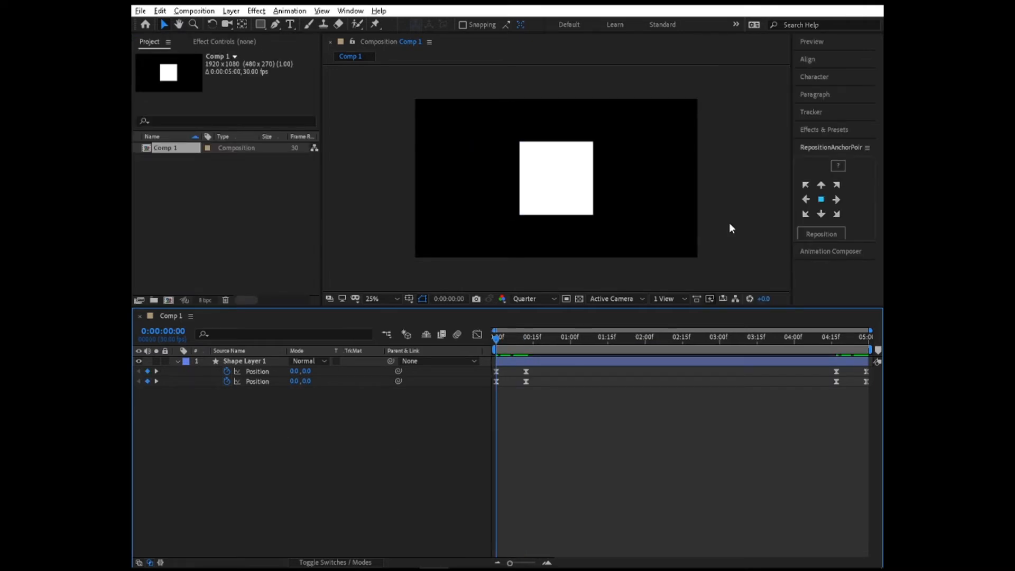
key("shift+Page_Down")
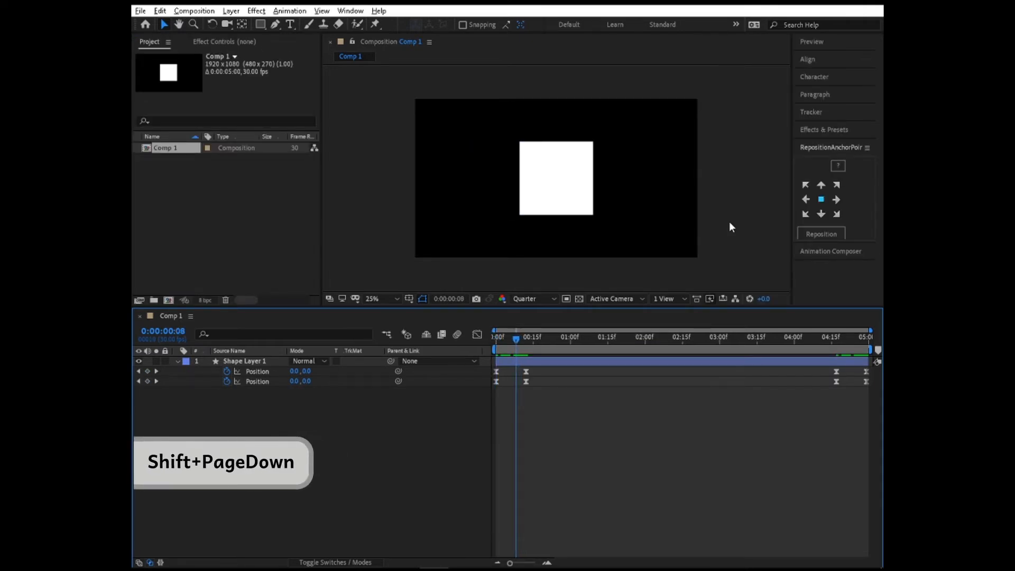
key("Page_Up")
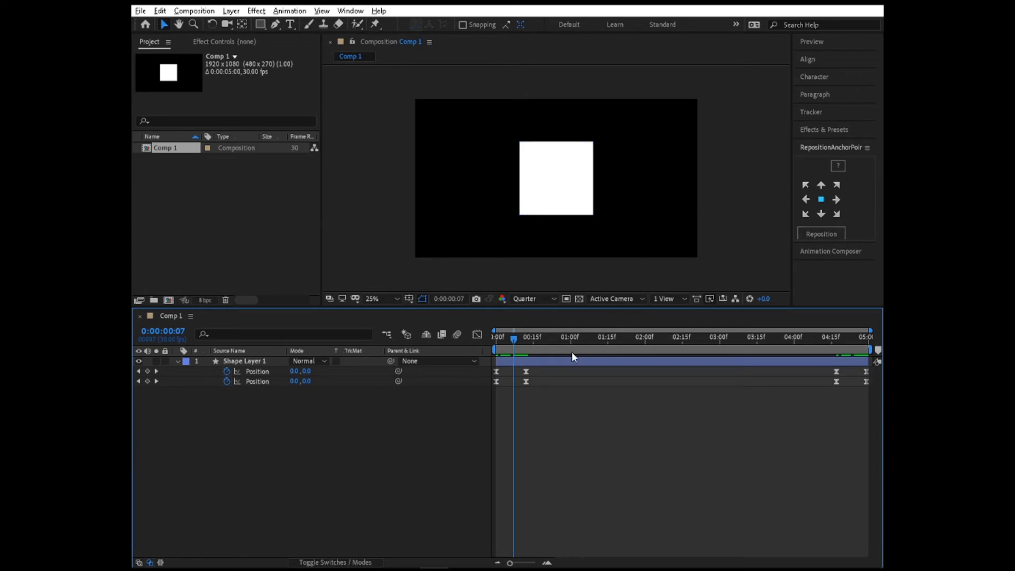
left_click_drag(537, 370, 487, 373)
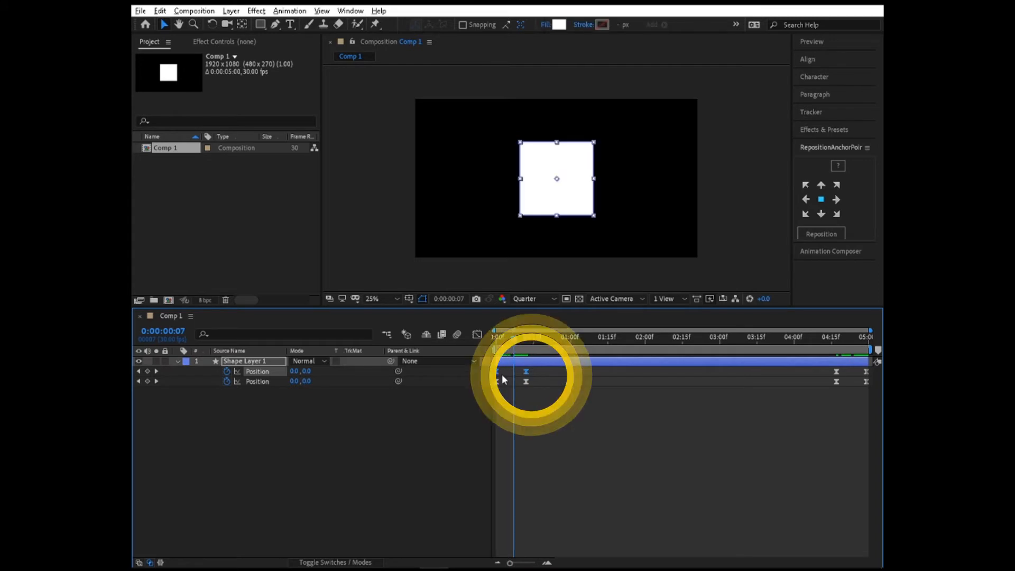
left_click_drag(526, 373, 544, 371)
Move the first path's two closing Position keyframes together so the final one sits at 0:00:04:22.
key("End")
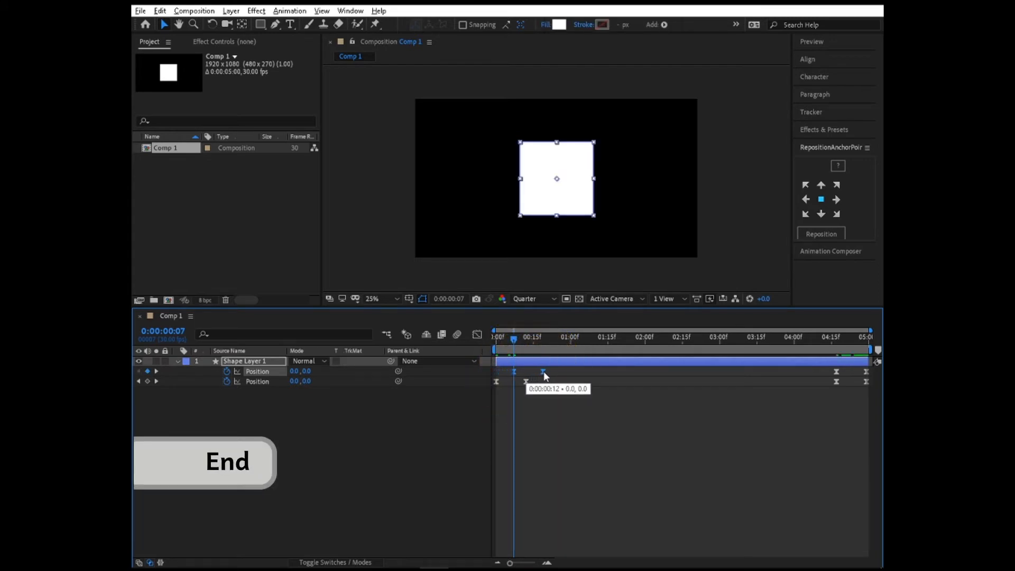
key("End")
key("shift+Page_Up")
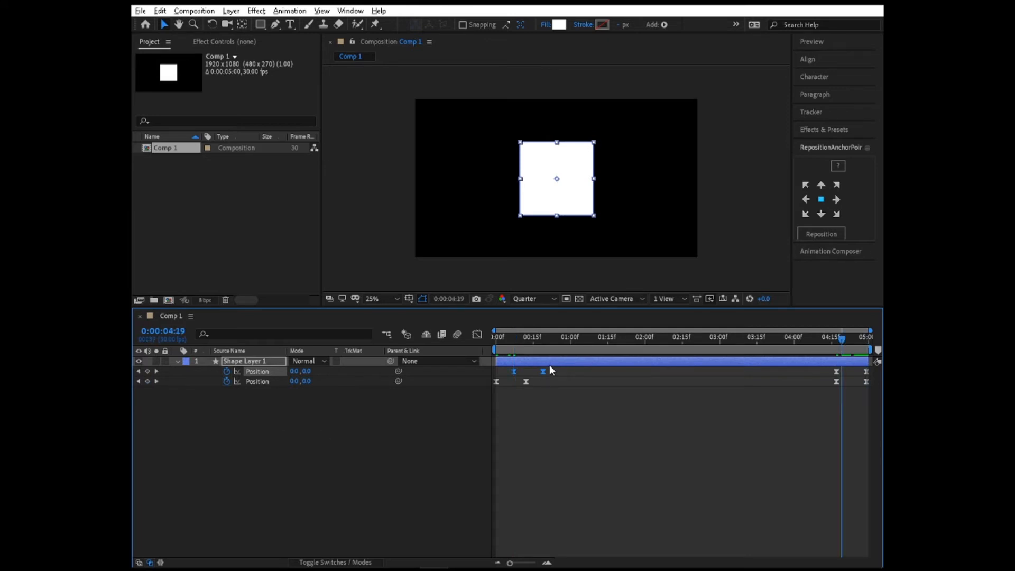
key("Page_Down")
key("Page_Down")
key("Page_Down")
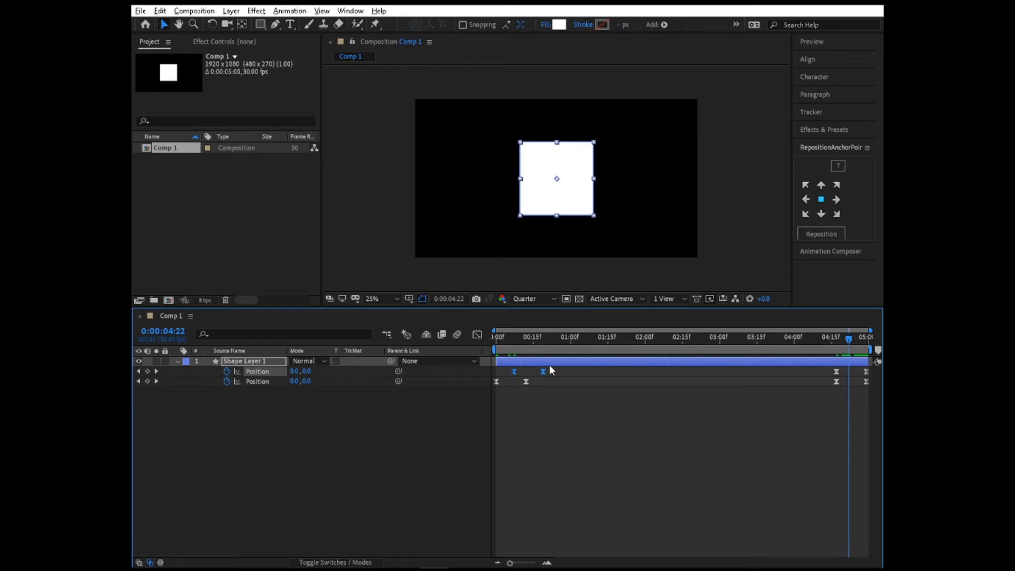
mouse_move(818, 370)
left_mouse_down()
mouse_move(878, 374)
mouse_move(818, 370)
left_mouse_up()
Set the second path's horizontal position to -500 on its keyframe at 0:00:00:00.
key("Home")
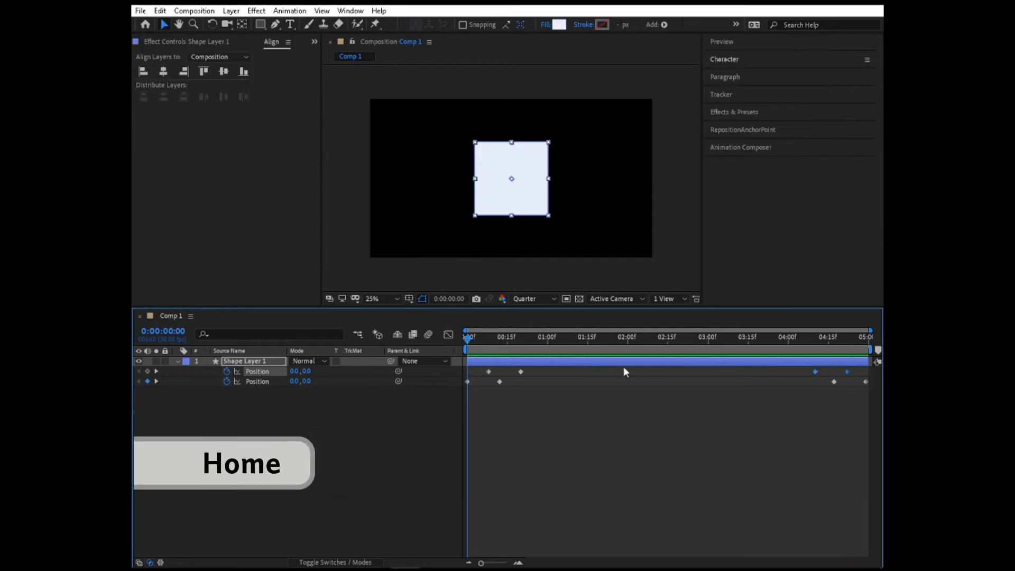
left_click(467, 381)
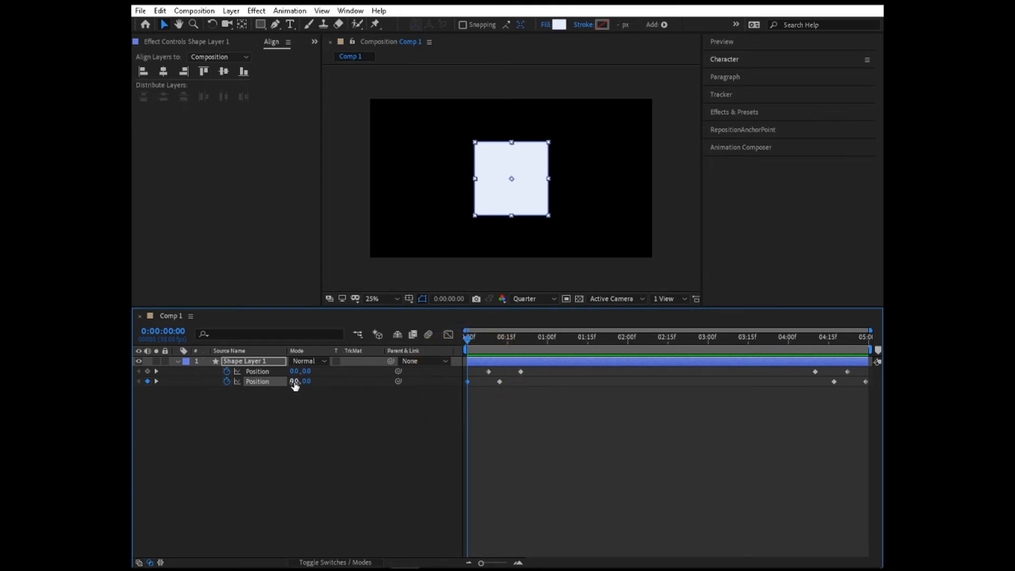
left_click(295, 382)
type("-500")
key("Return")
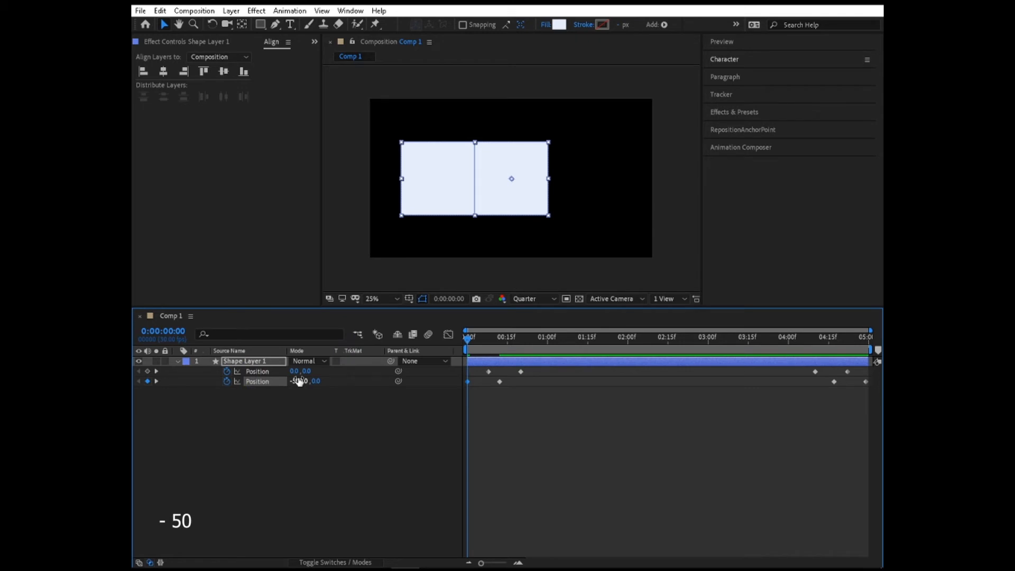
Set the second path's horizontal position to -500 on its final keyframe at 0:00:04:29.
key("End")
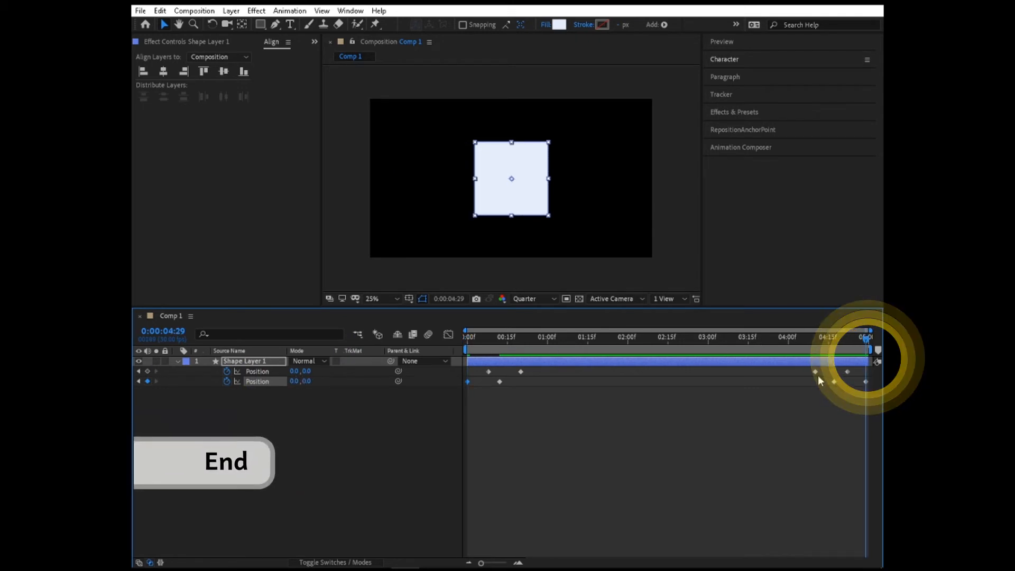
left_click(864, 381)
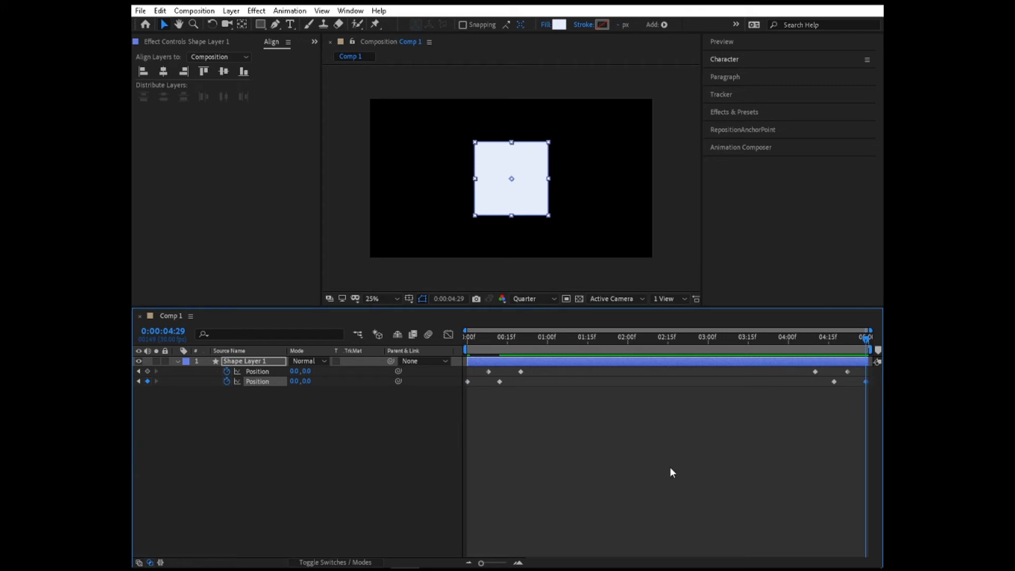
left_click(294, 381)
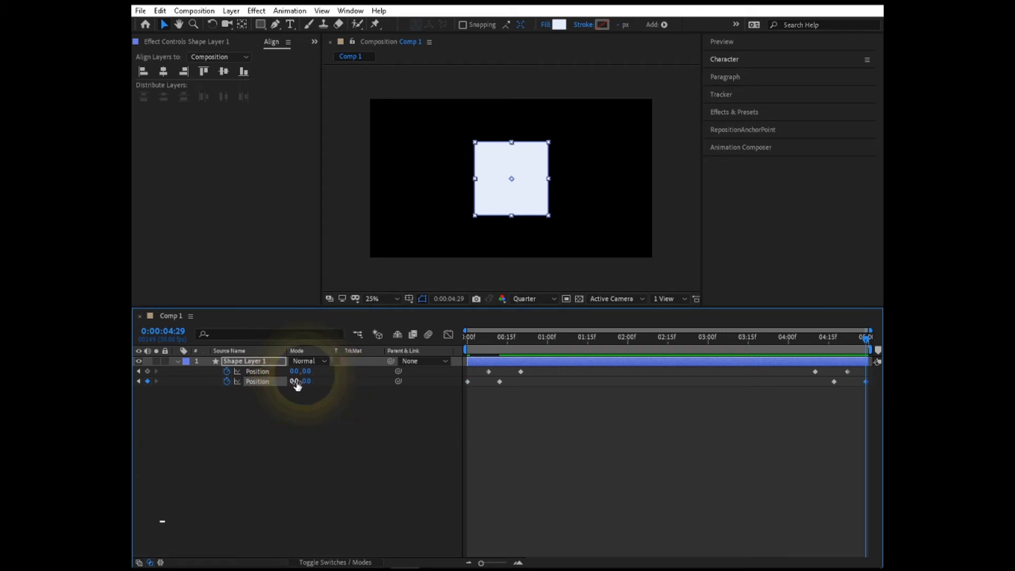
type("-500")
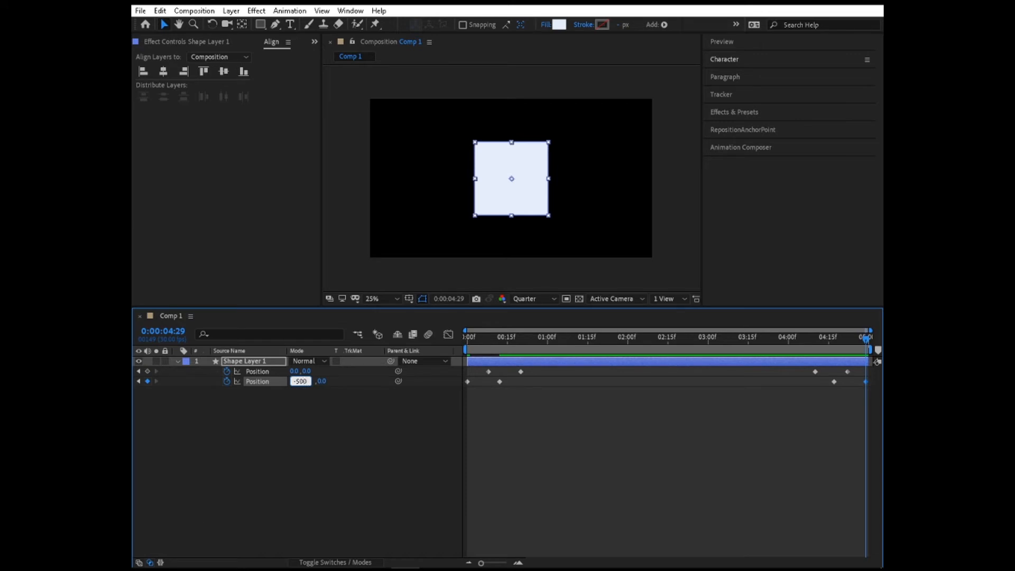
key("Return")
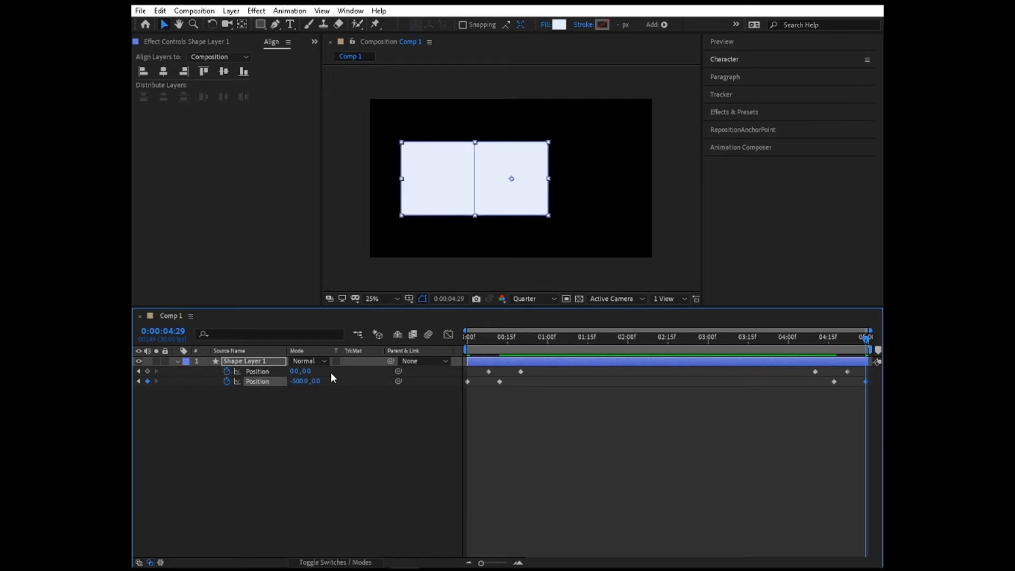
Set the first path's horizontal position to 500 on its keyframe at 0:00:04:10.
left_click_drag(865, 340, 815, 356)
left_click(814, 371)
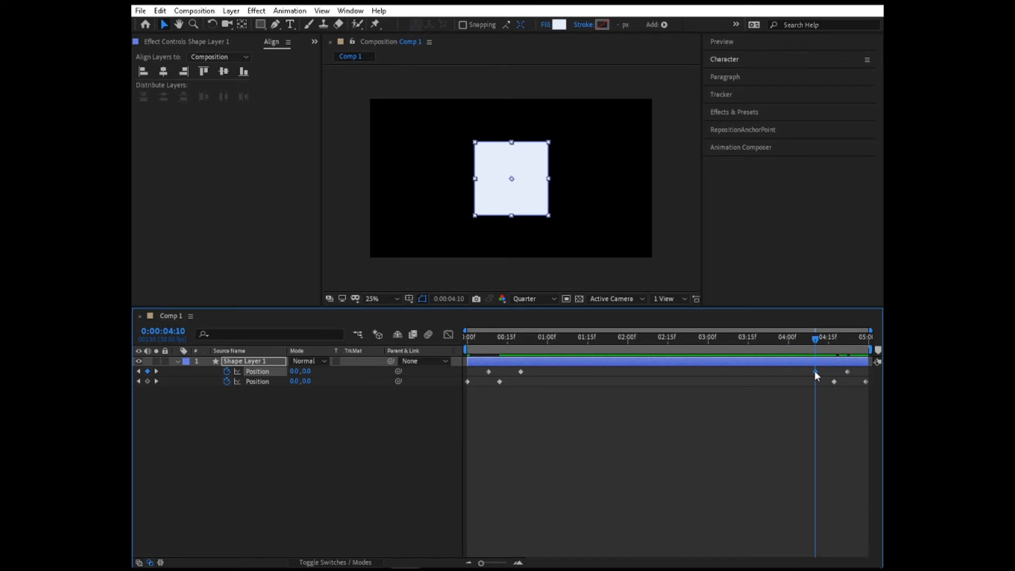
left_click(296, 371)
type("500")
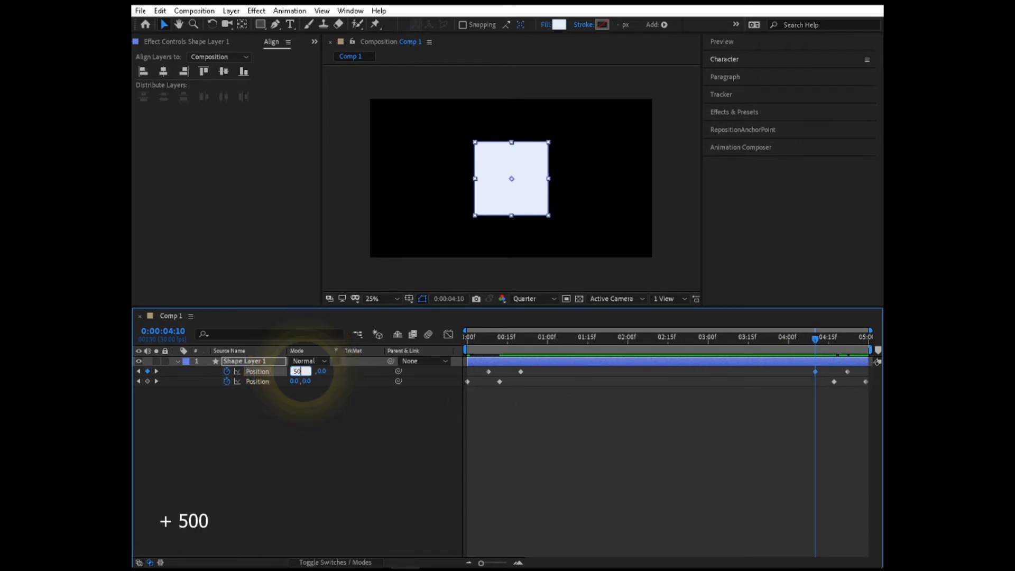
Select all Position keyframes of both paths and apply Easy Ease to them.
left_click_drag(459, 405, 880, 370)
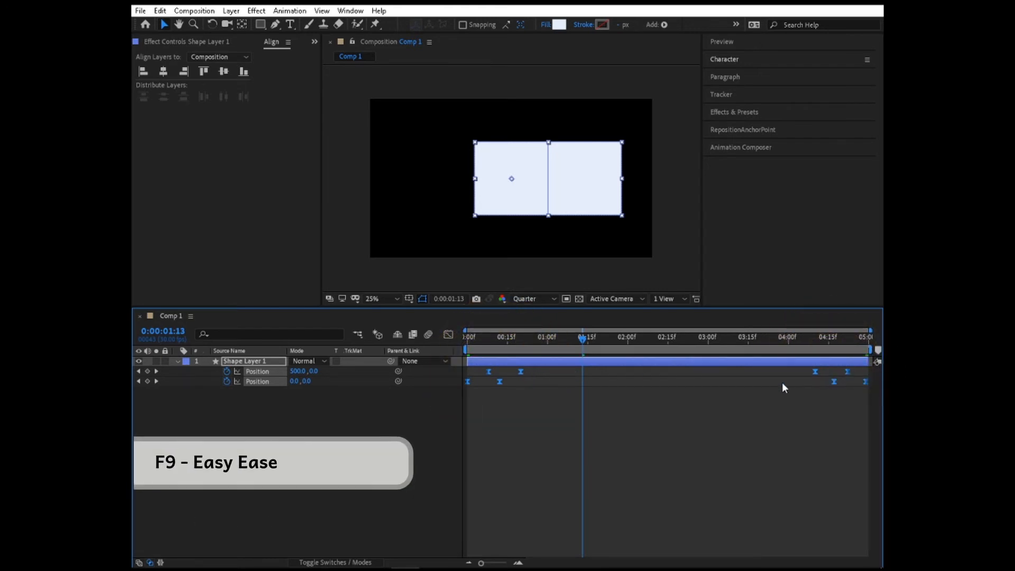
mouse_move(521, 371)
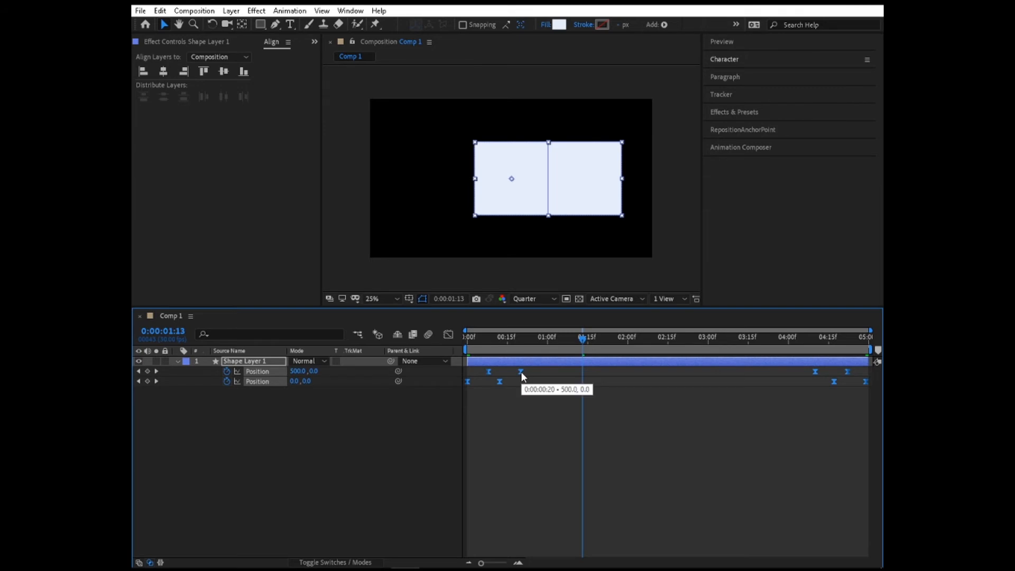
right_click(521, 371)
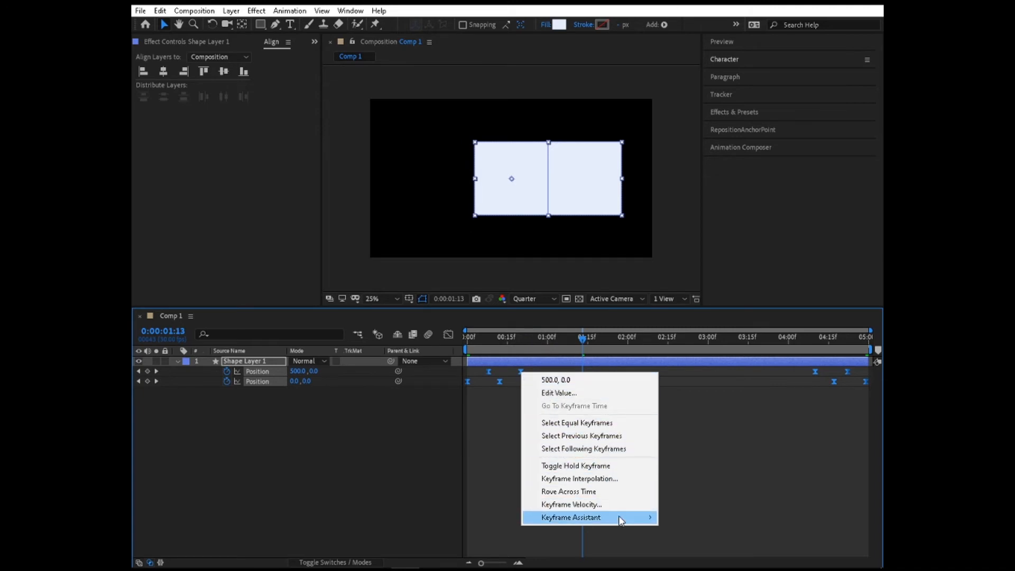
mouse_move(619, 521)
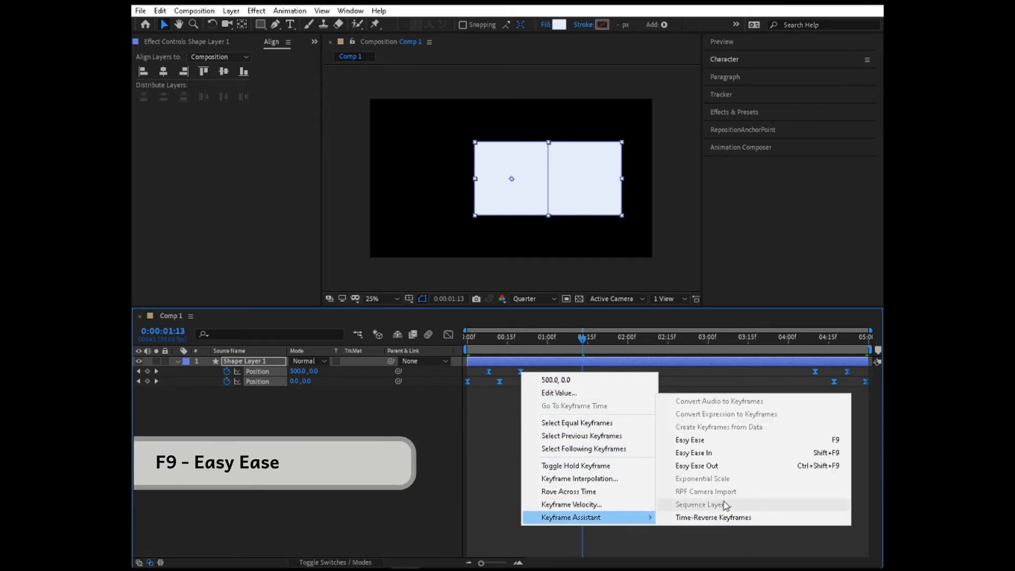
left_click(703, 439)
left_click(445, 384)
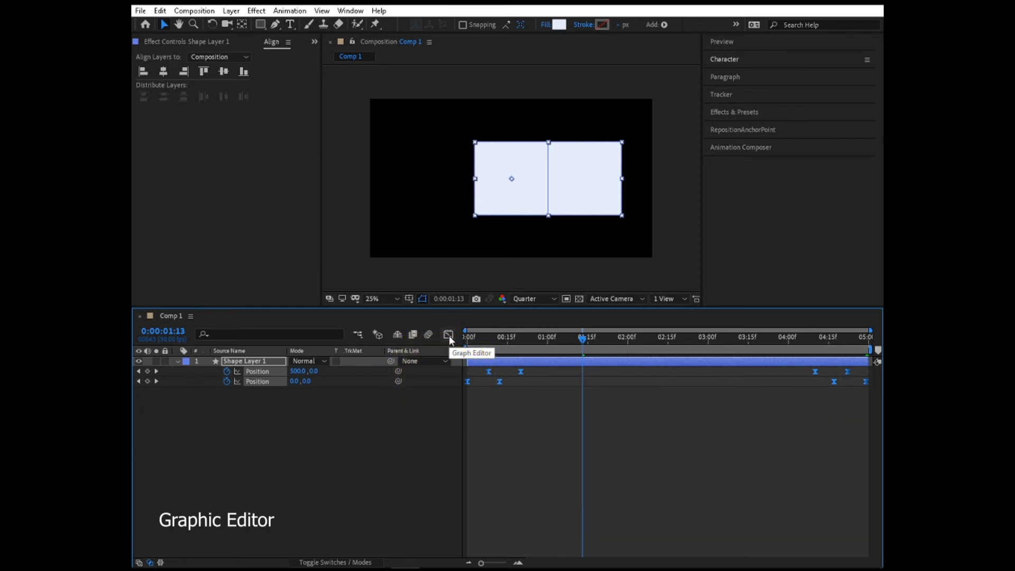
In the speed graph, cut the opening move's influence to 0.01% at the second path's second keyframe and minimise it at the first path's first keyframe.
left_click(448, 335)
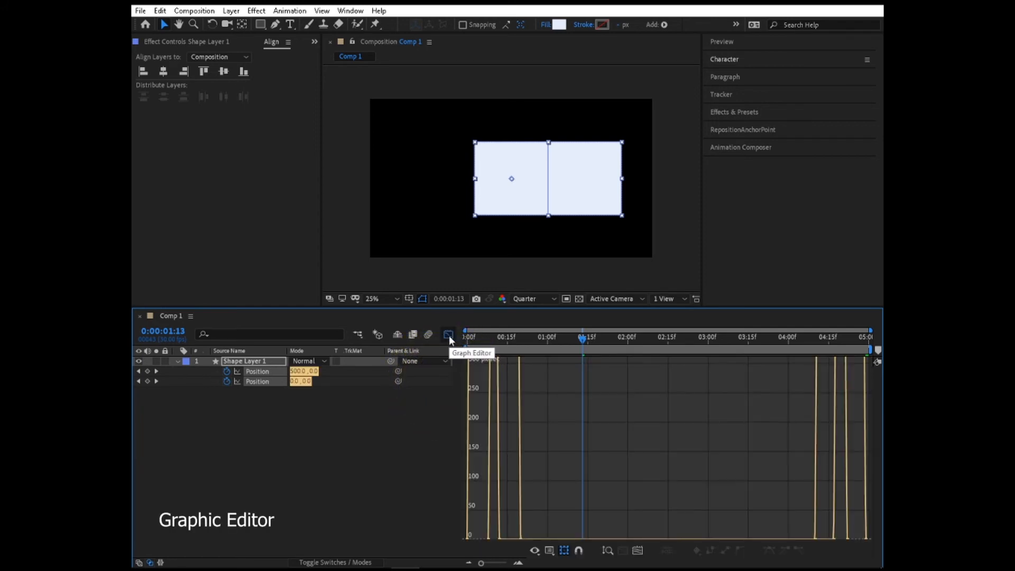
right_click(568, 424)
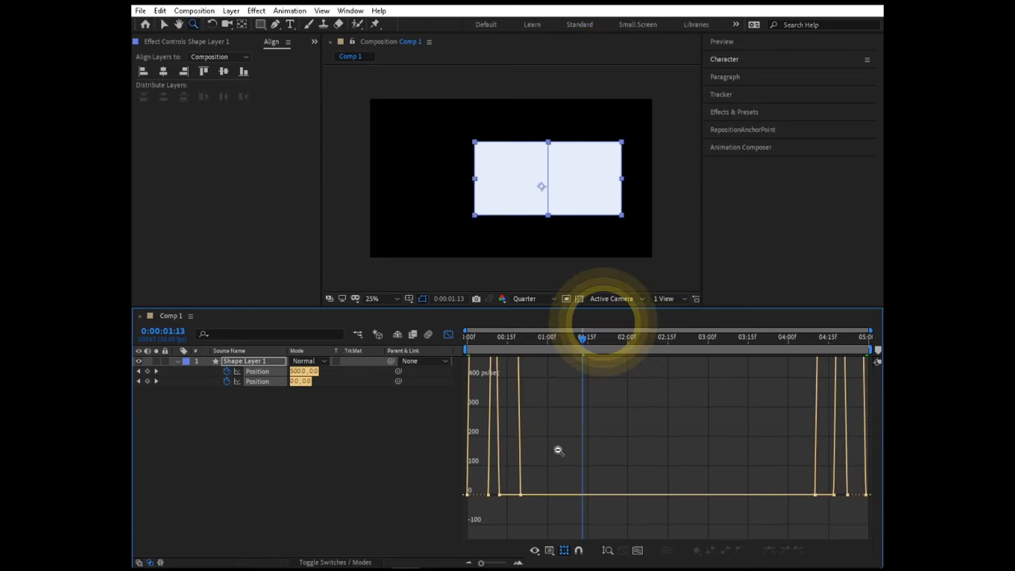
left_click(544, 434, "alt")
left_click(542, 401, "alt")
left_click(541, 384, "alt")
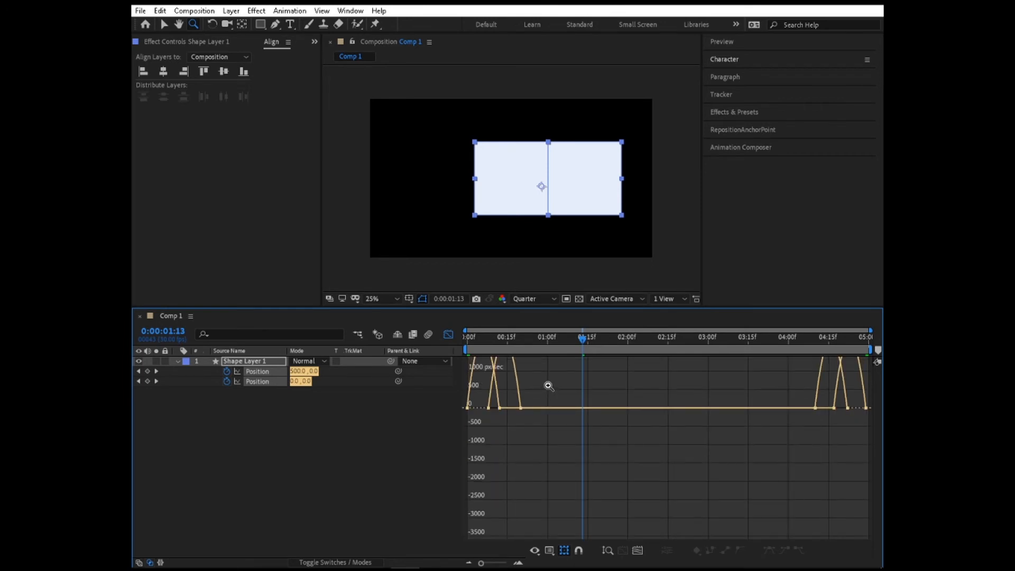
left_click(548, 386)
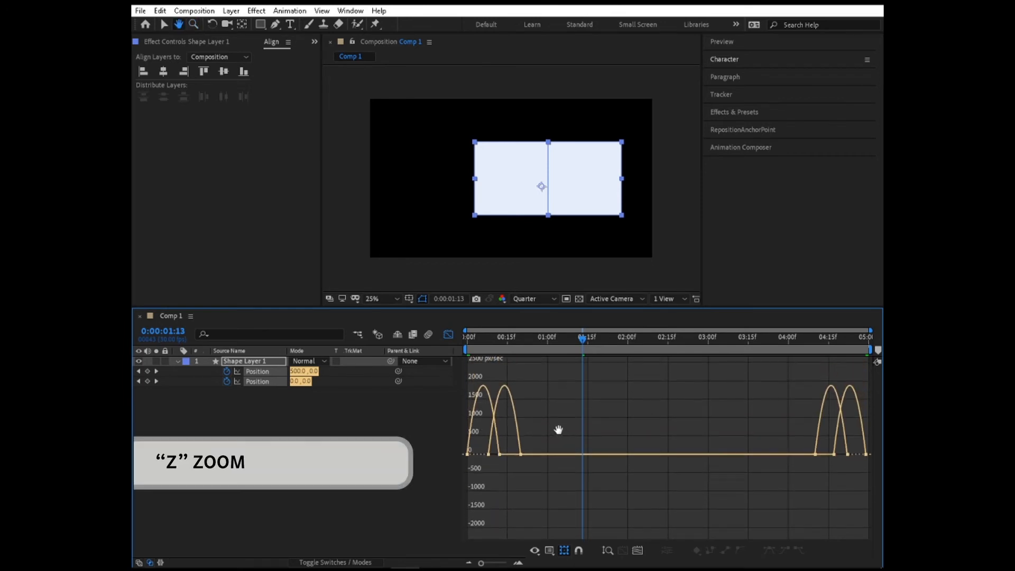
key("v")
key("z")
left_click(498, 452)
key("h")
left_click_drag(528, 444, 628, 496)
key("v")
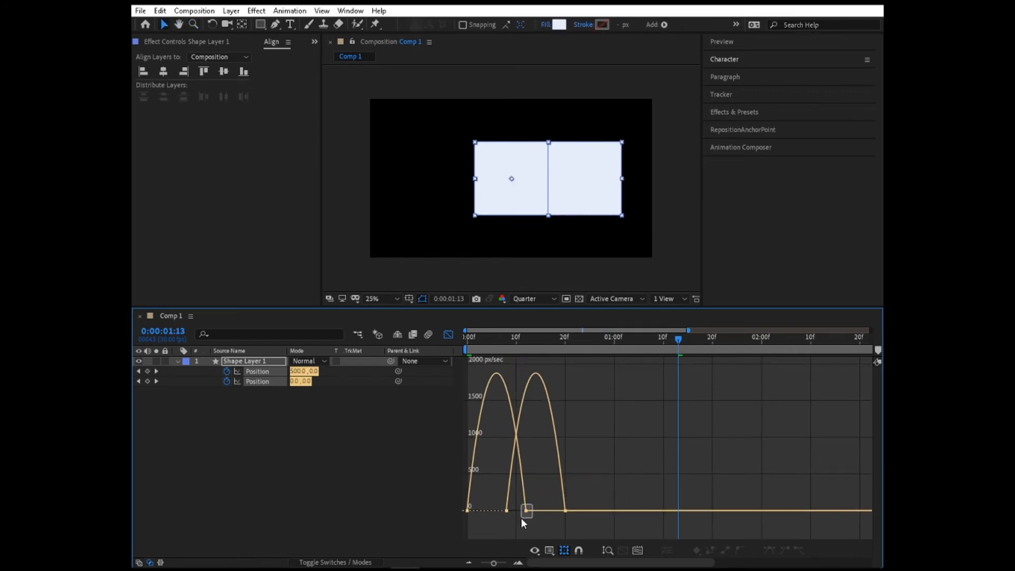
left_click_drag(522, 511, 532, 511)
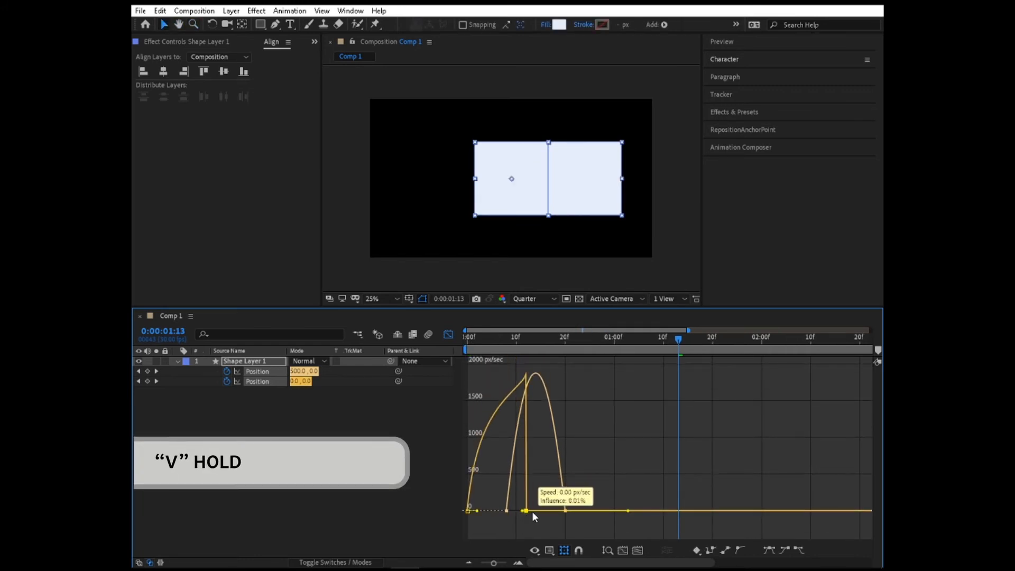
left_click(507, 511)
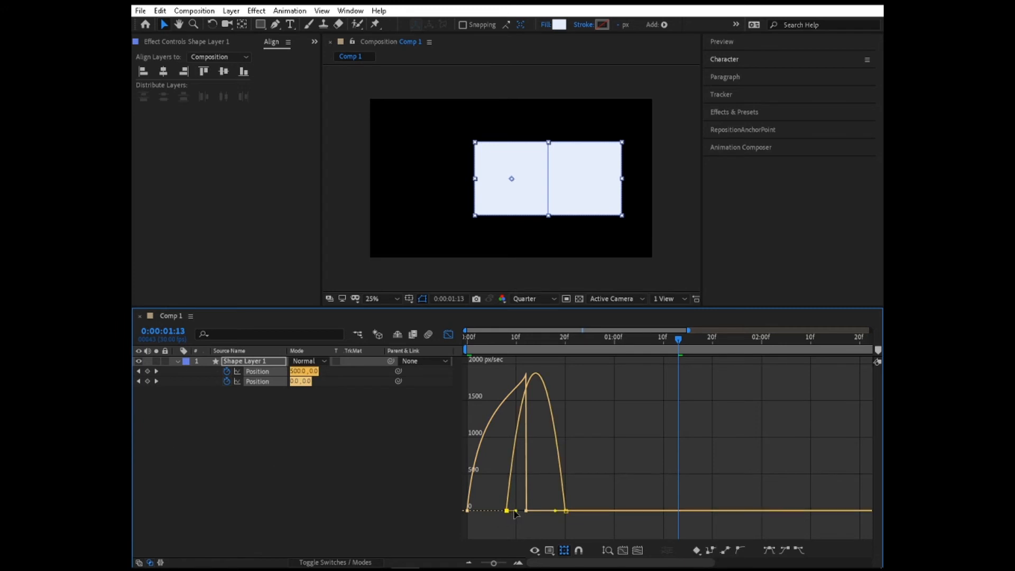
left_click_drag(515, 511, 487, 515)
Minimise the closing move's influence at the first path's final keyframe and the second path's third keyframe, and leave the graph editor.
key("h")
left_click_drag(713, 481, 505, 477)
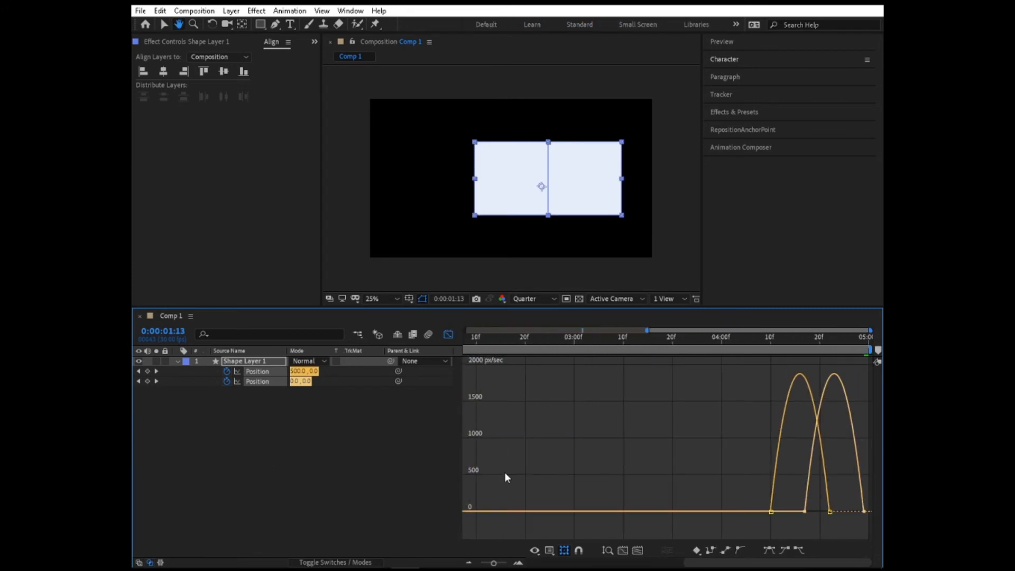
key("v")
left_click(829, 511)
left_click_drag(822, 510, 789, 515)
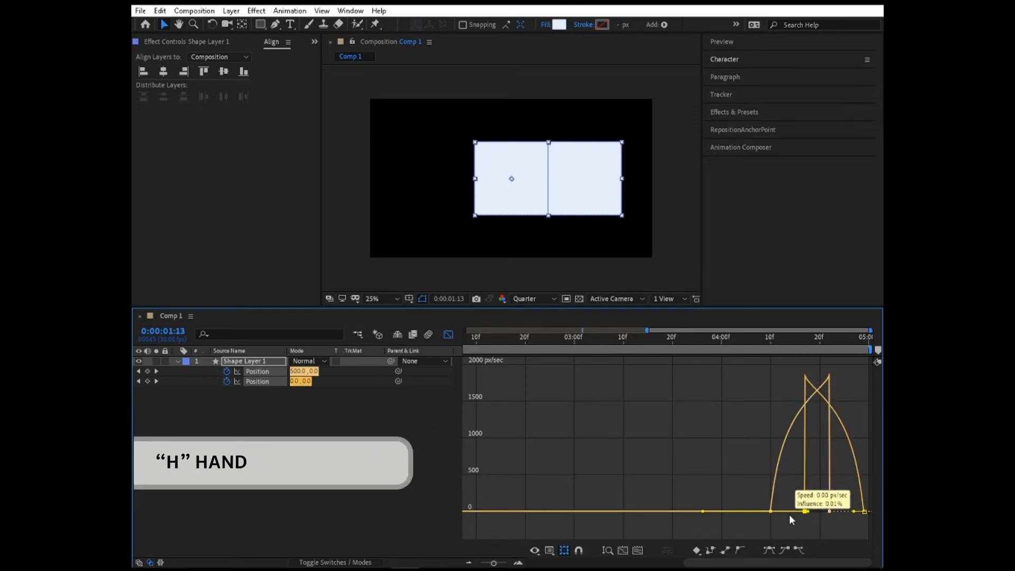
left_click(449, 337)
left_click(634, 421)
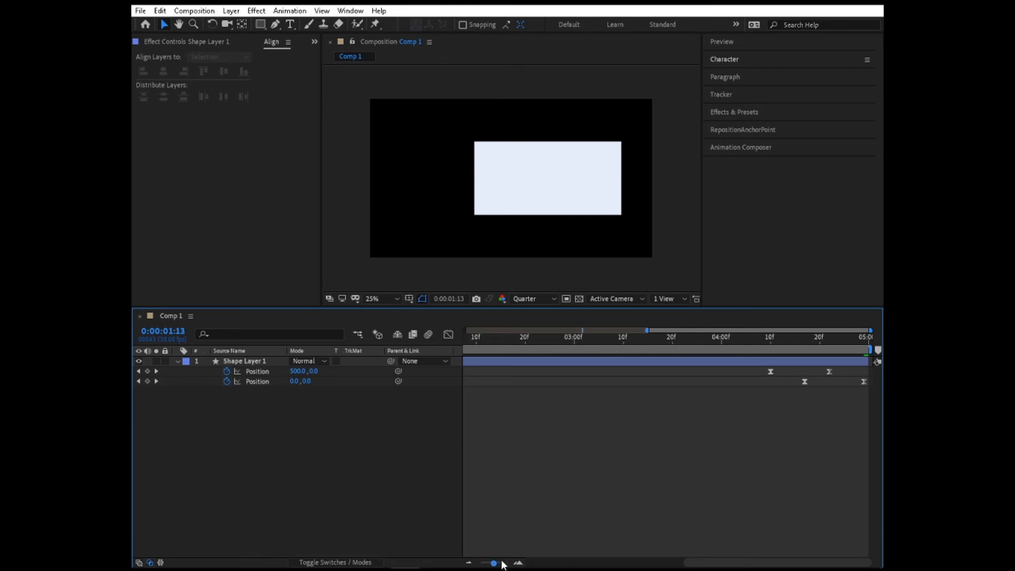
left_click_drag(494, 564, 481, 566)
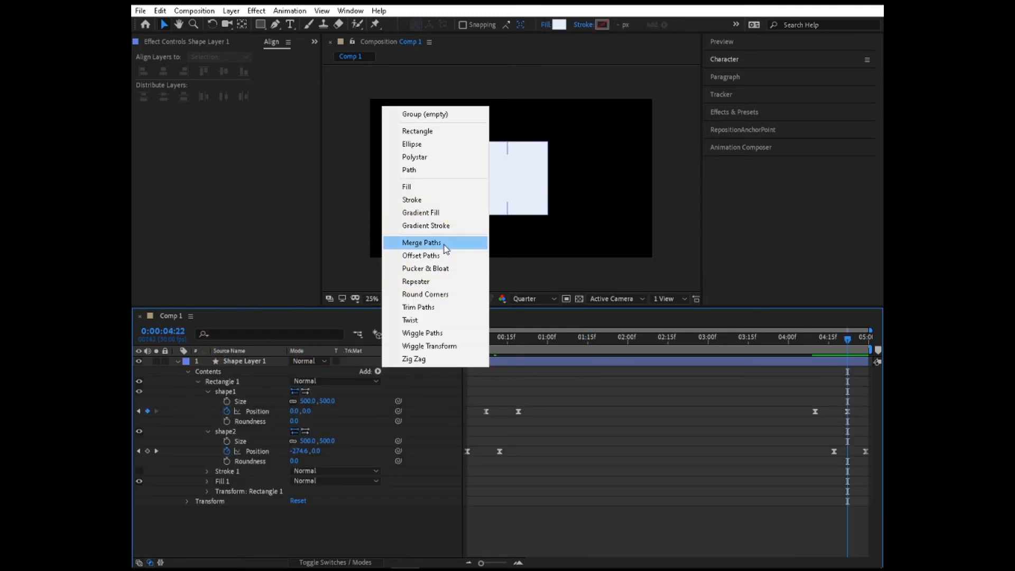
Add Merge Paths to Shape Layer 1 with its mode set to Intersect.
left_click(446, 247)
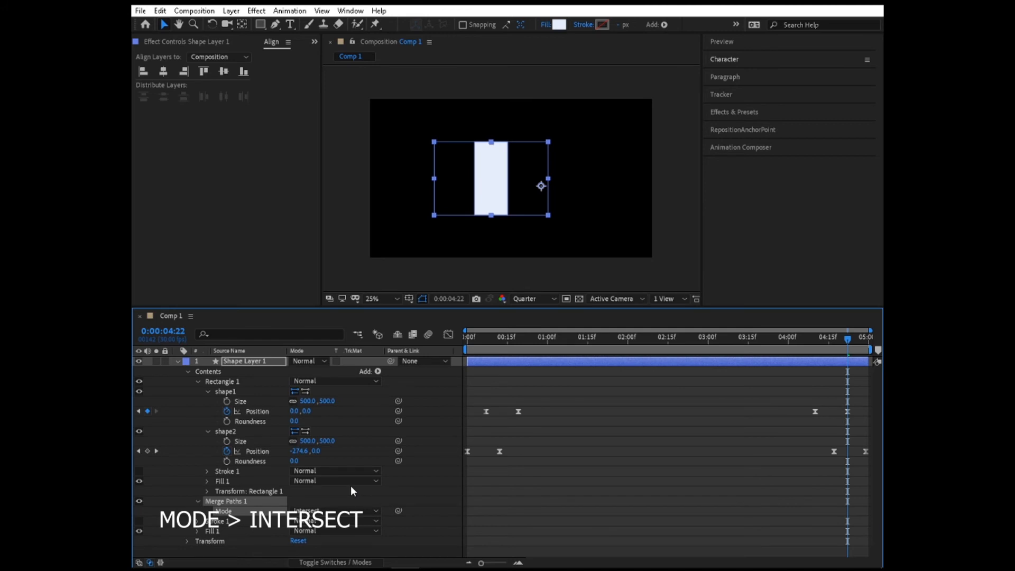
left_click(501, 272)
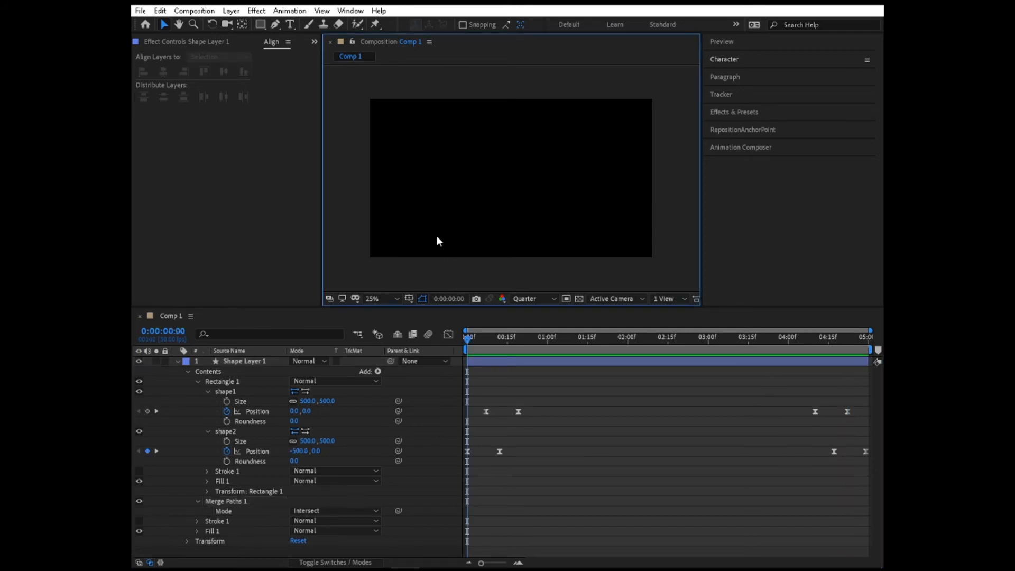
Create a text layer in the composition reading 20 on one line and 20 on the line below.
left_click(290, 24)
left_click(468, 174)
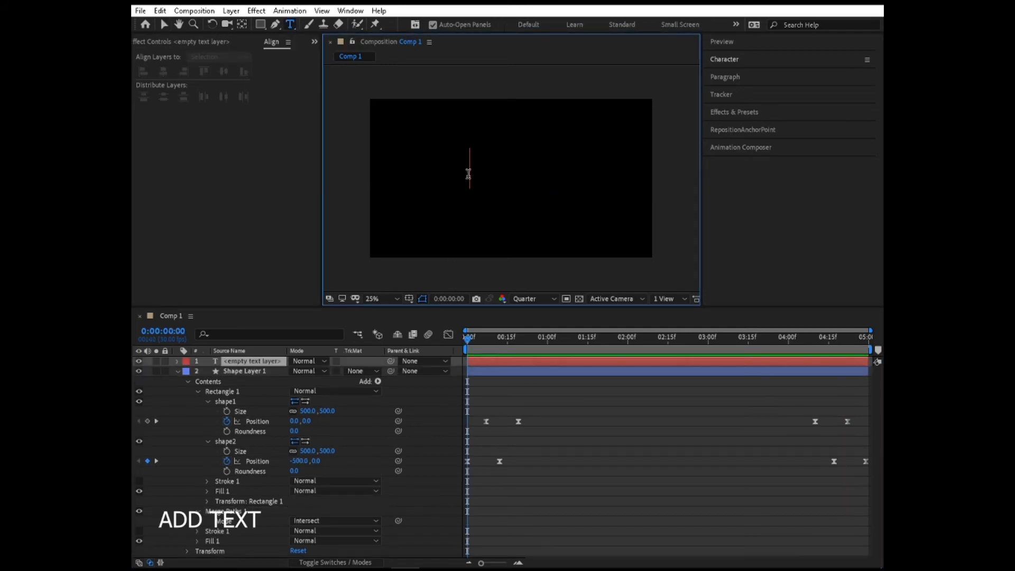
type("20")
key("Return")
type("20")
key("Escape")
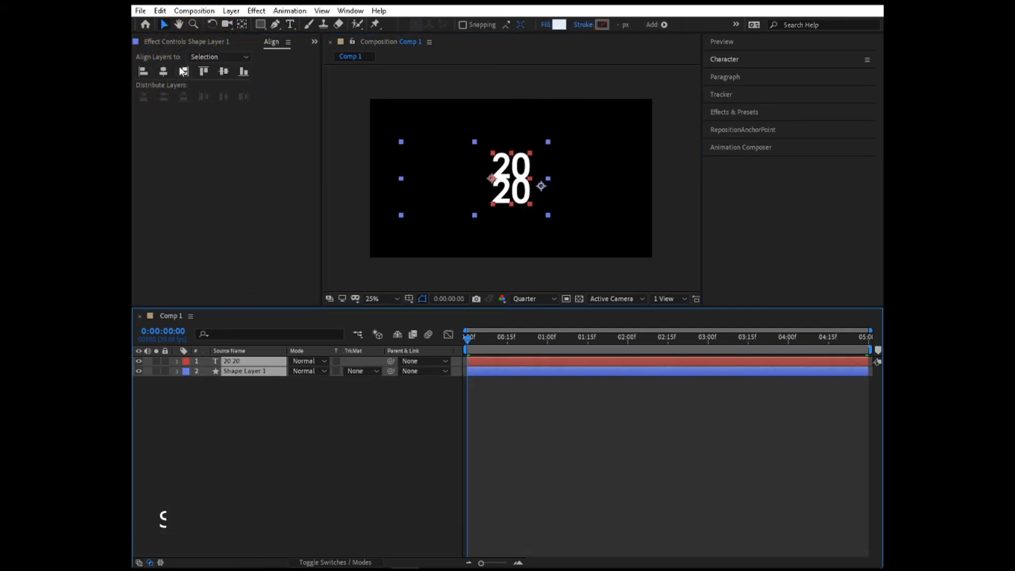
Duplicate the text layer and the shape layer.
left_click(161, 15)
left_click(205, 164)
key("ctrl+d")
Move the 20 20 text layer below Shape Layer 1 and set its track matte to Alpha Inverted Matte "Shape Layer 1".
left_click(249, 370)
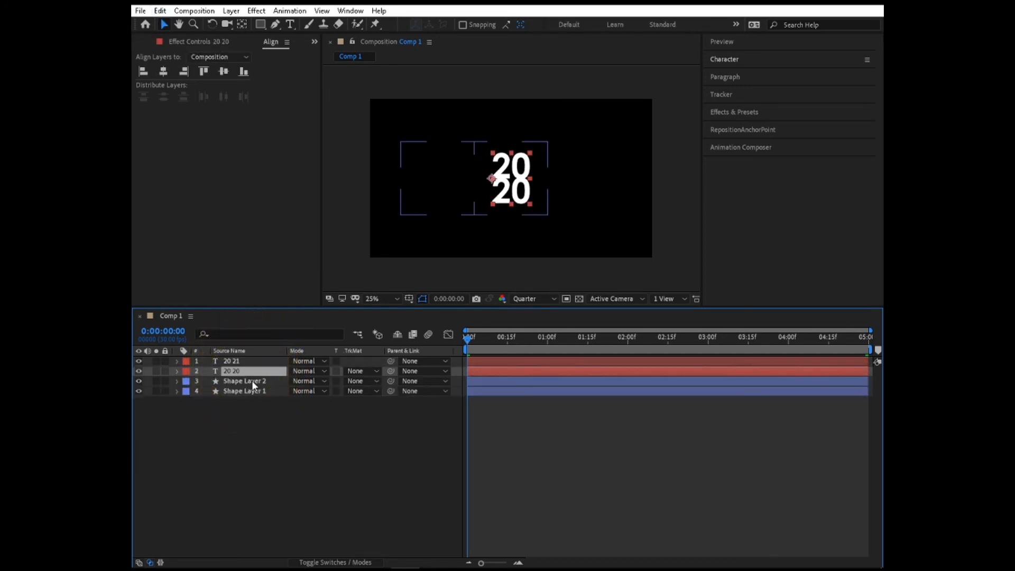
left_click_drag(250, 372, 256, 396)
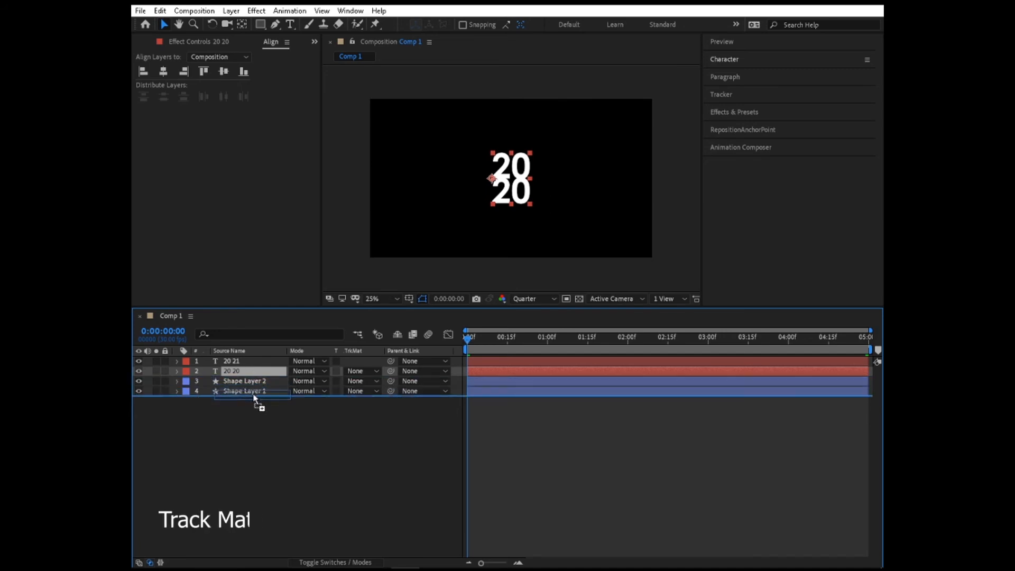
left_click(377, 392)
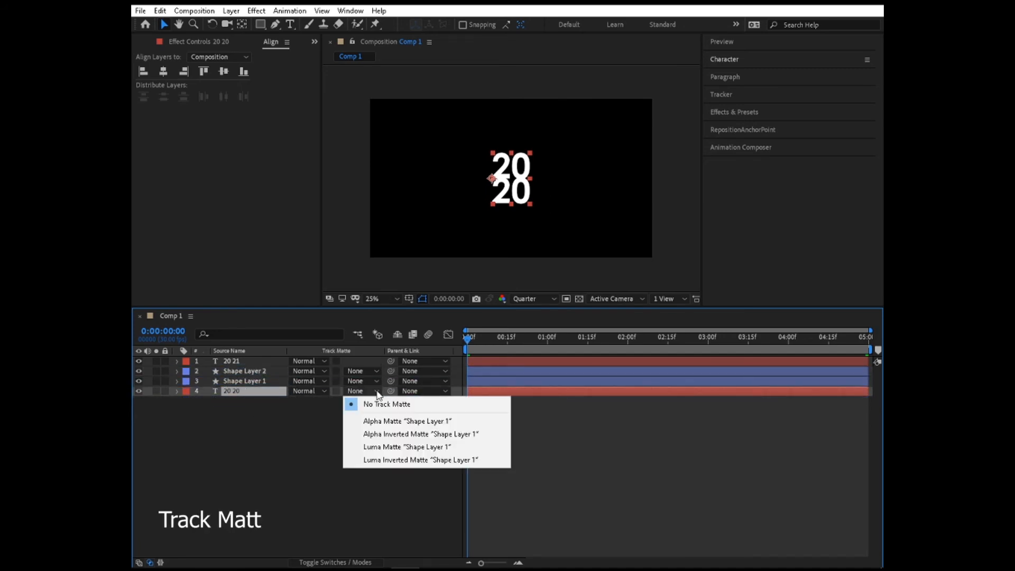
left_click(373, 435)
left_click(292, 435)
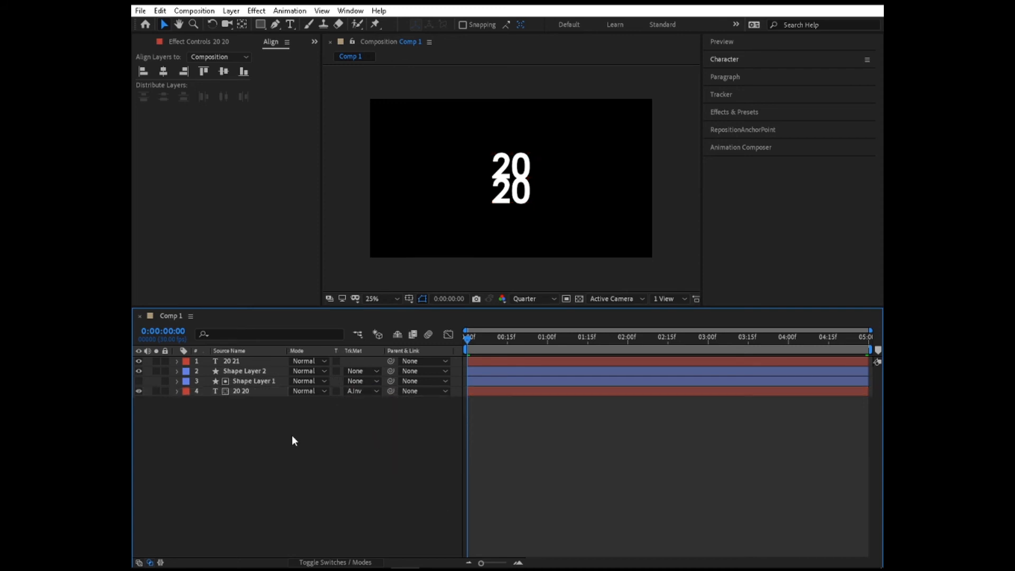
Set Shape Layer 2's track matte to Alpha Inverted Matte "20 21" and preview the animation.
left_click(240, 367)
left_click(357, 372)
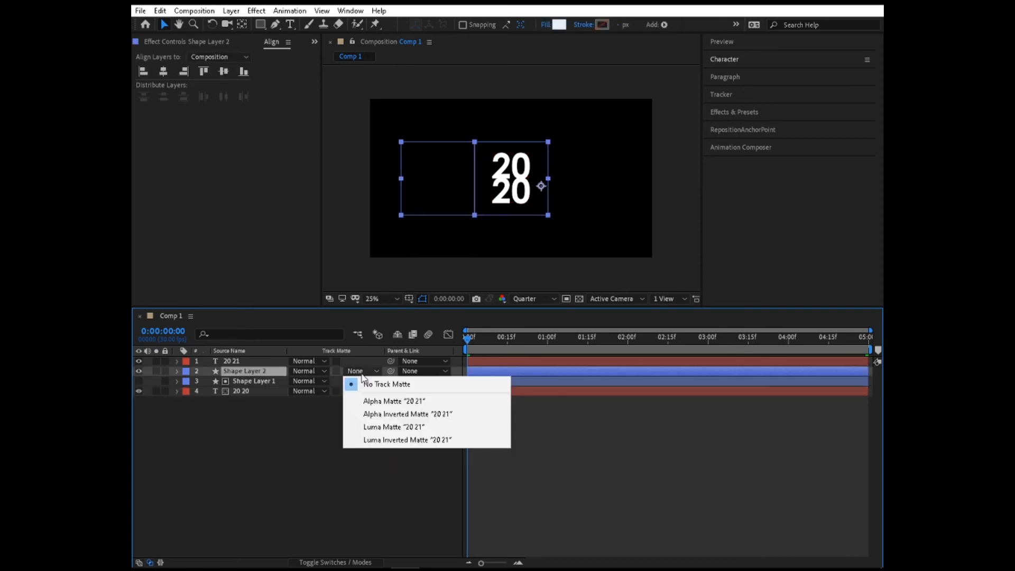
left_click(392, 414)
key("space")
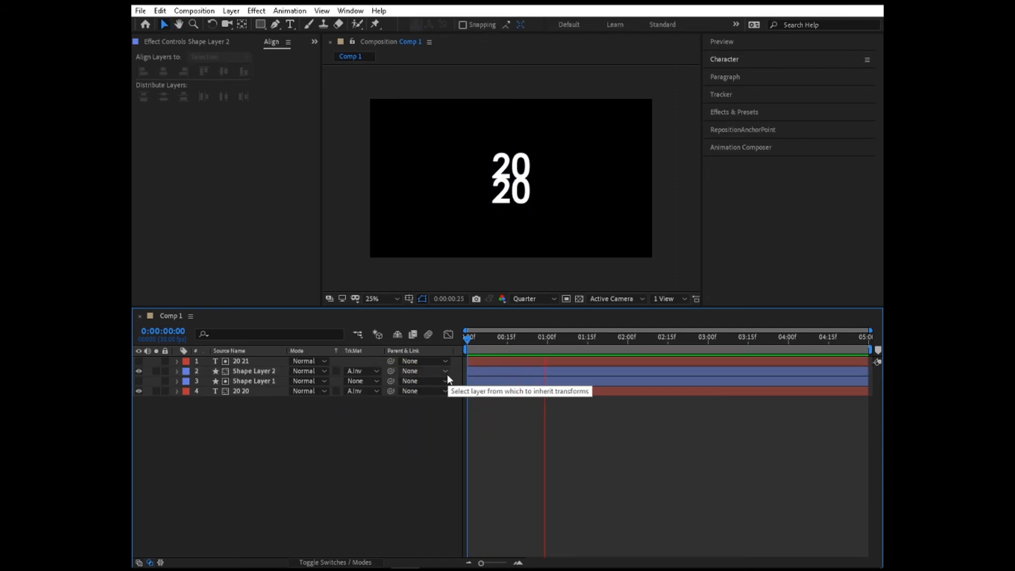
key("space")
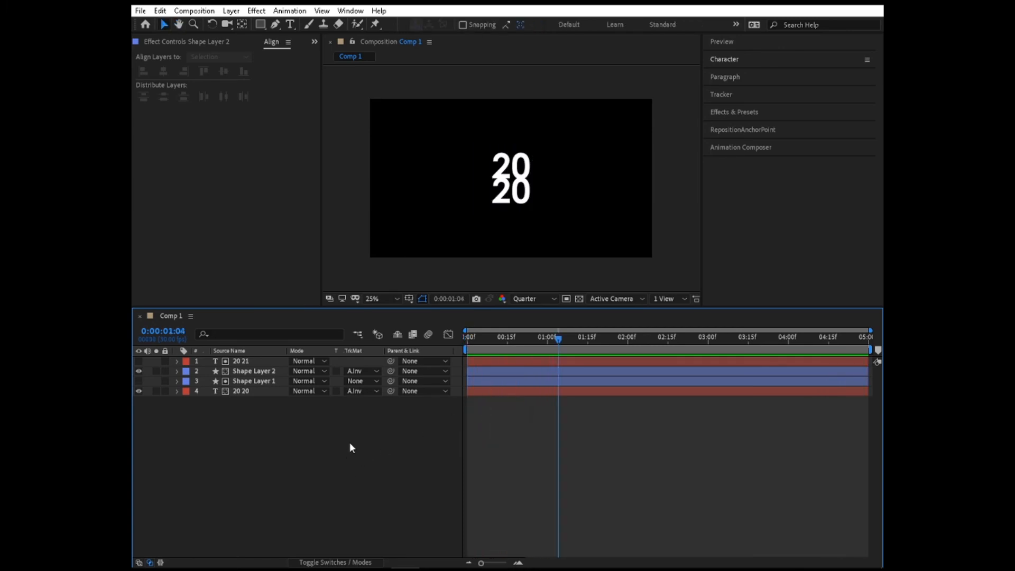
Delete Merge Paths 1 from the contents of Shape Layer 1.
left_click(174, 383)
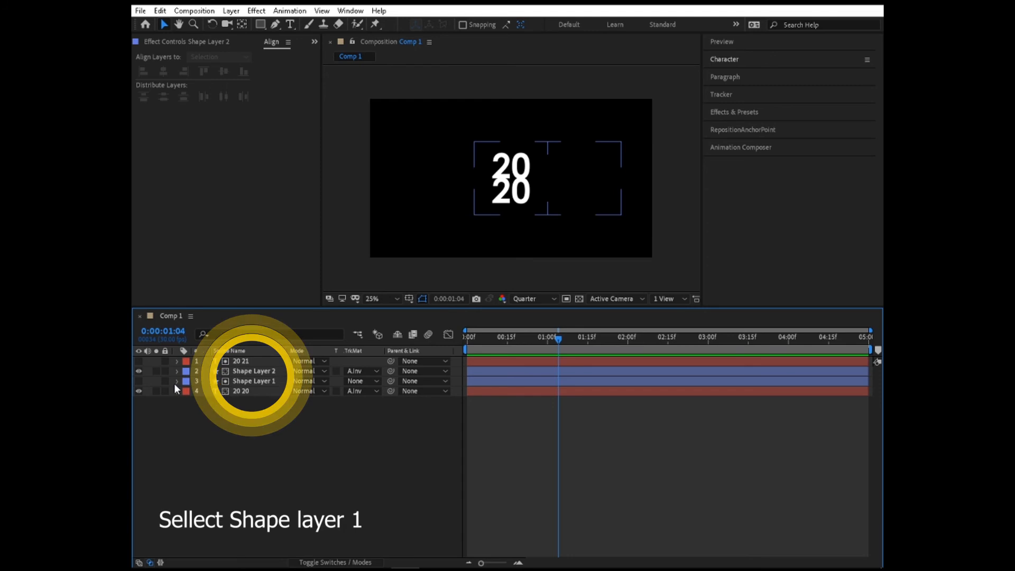
left_click(177, 381)
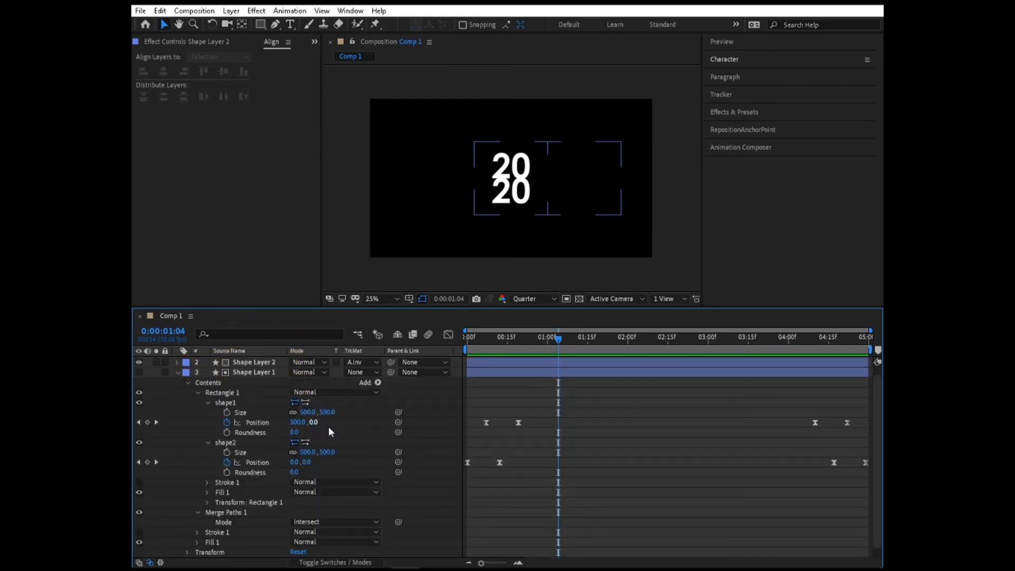
left_click(246, 513)
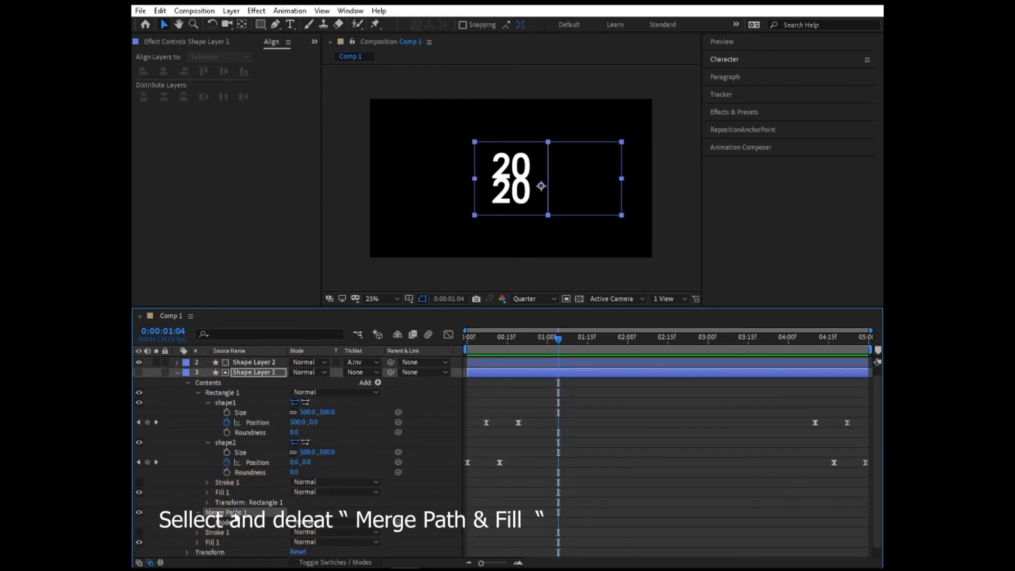
left_click(234, 512)
key("Delete")
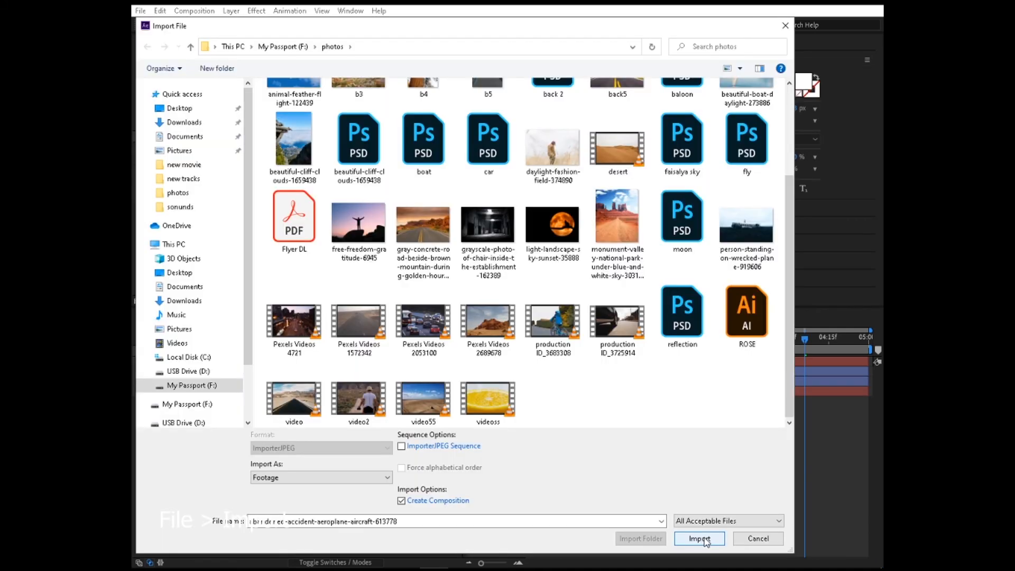
Import the abandoned-accident-aeroplane-aircraft-613778 image as footage with its own composition, and return to Comp 1.
left_click(703, 540)
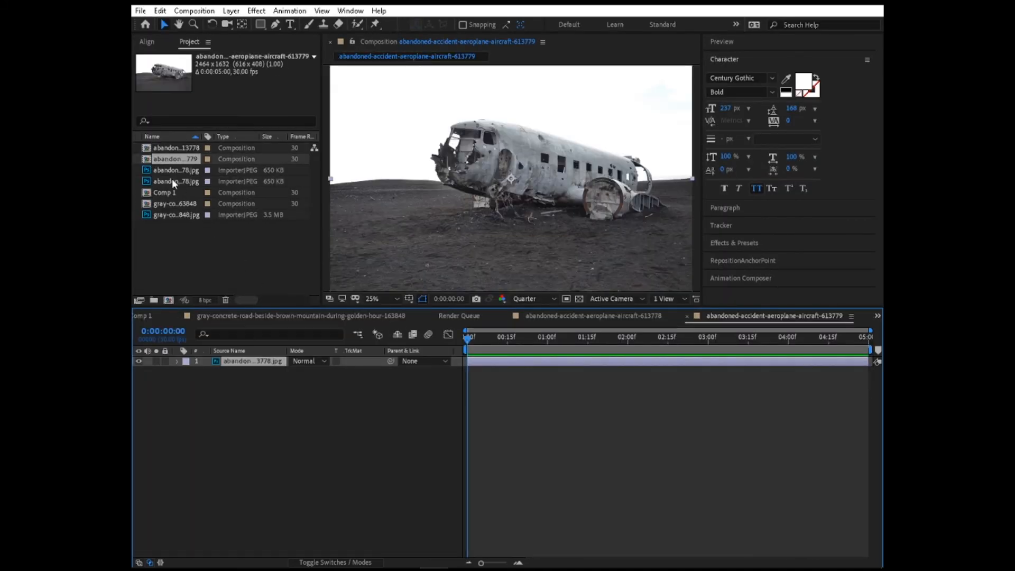
left_click(161, 317)
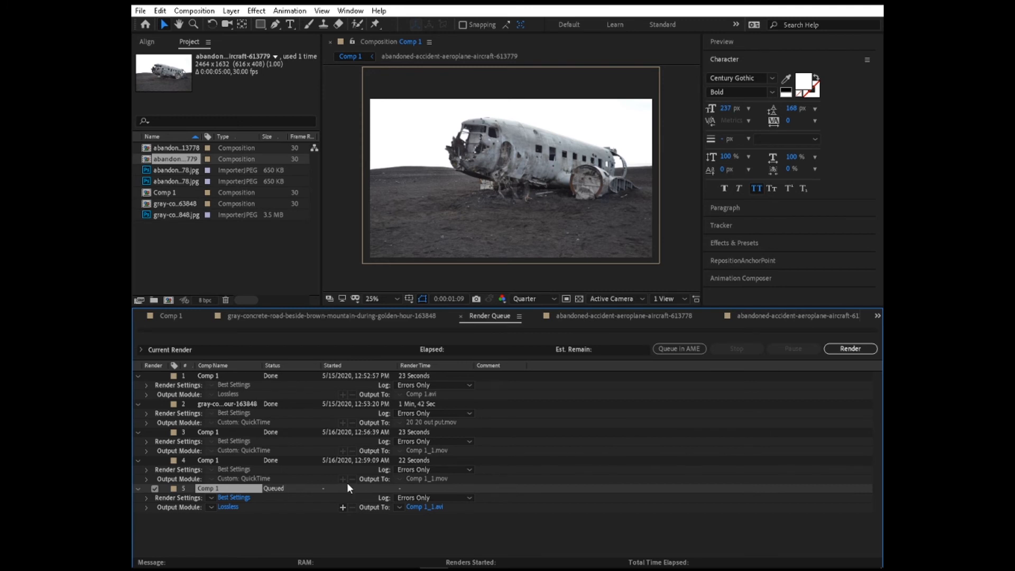
Set the output module format of the queued Comp 1 render to QuickTime.
left_click(228, 507)
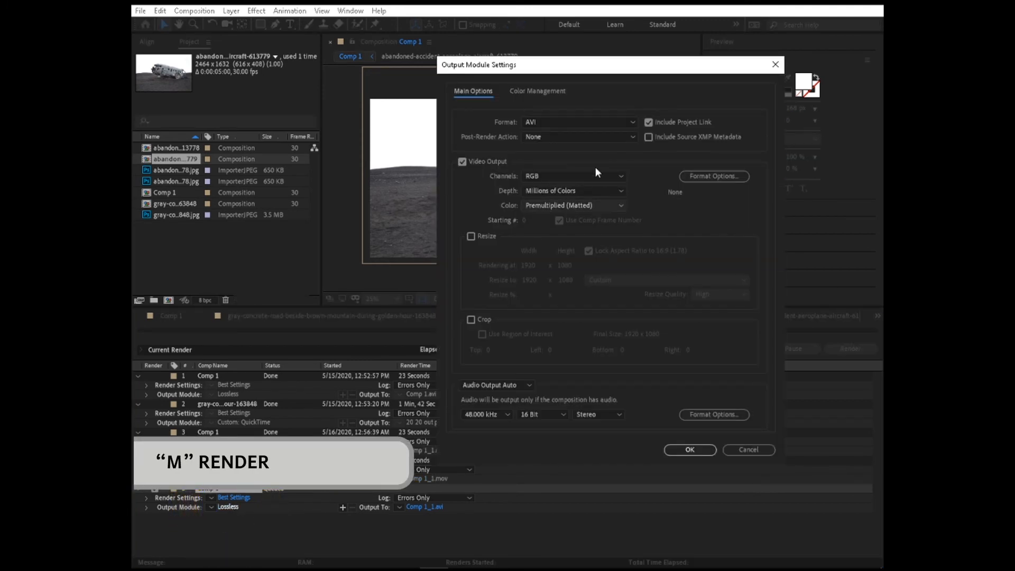
left_click(587, 119)
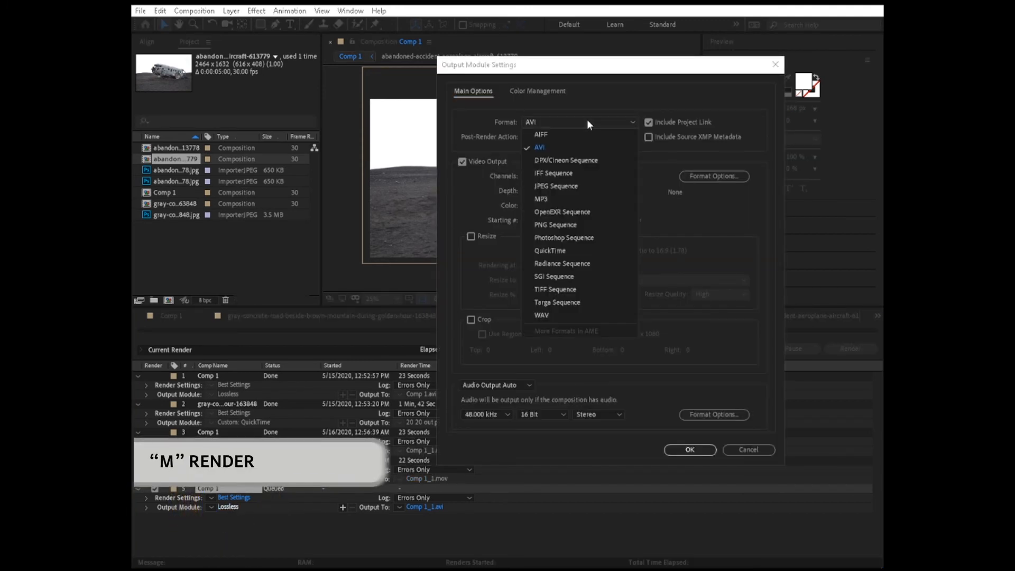
left_click(594, 248)
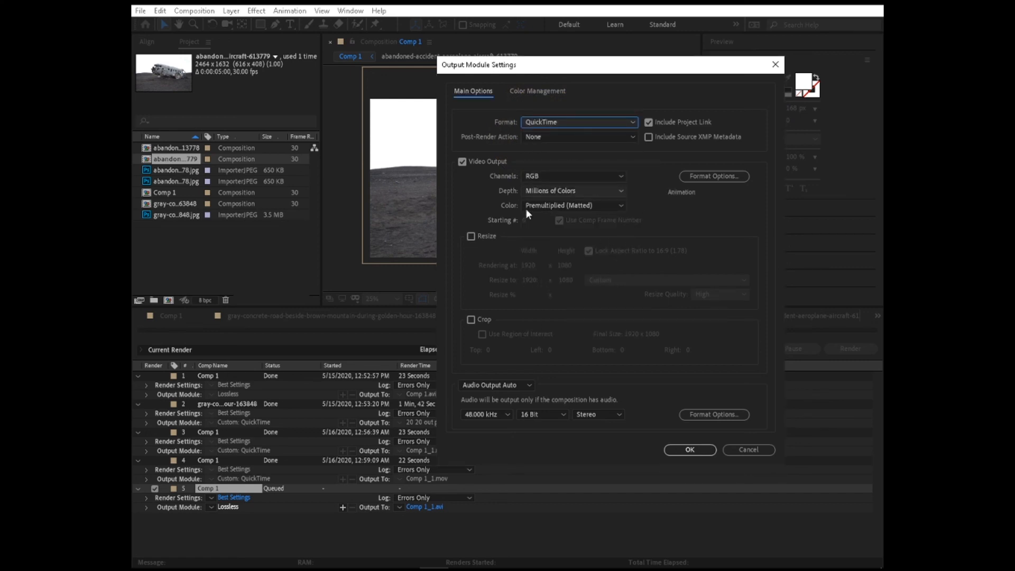
left_click(686, 449)
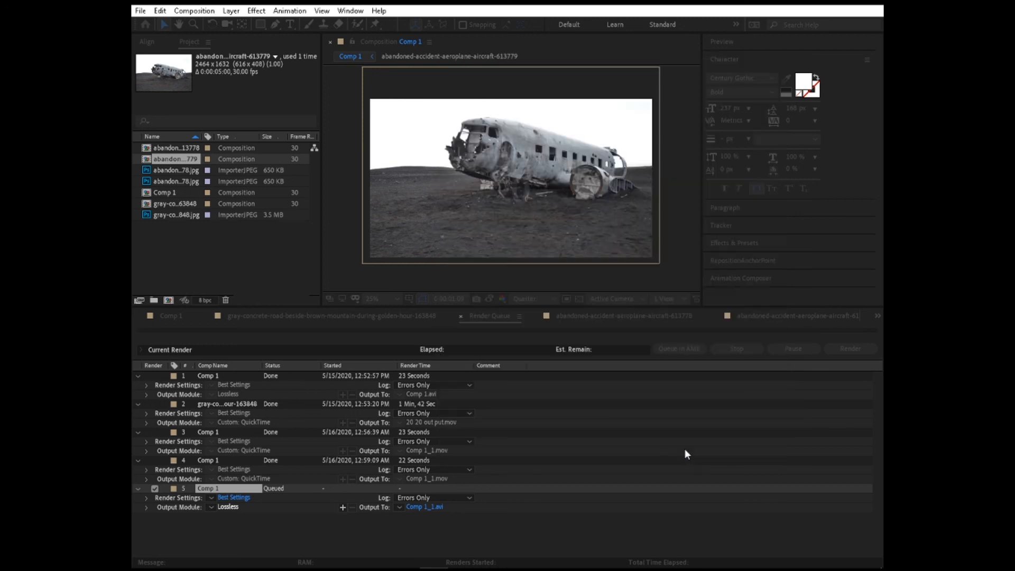
Set the queued Comp 1 render to output to the Desktop as a QuickTime movie named "2020 finall 3".
left_click(424, 505)
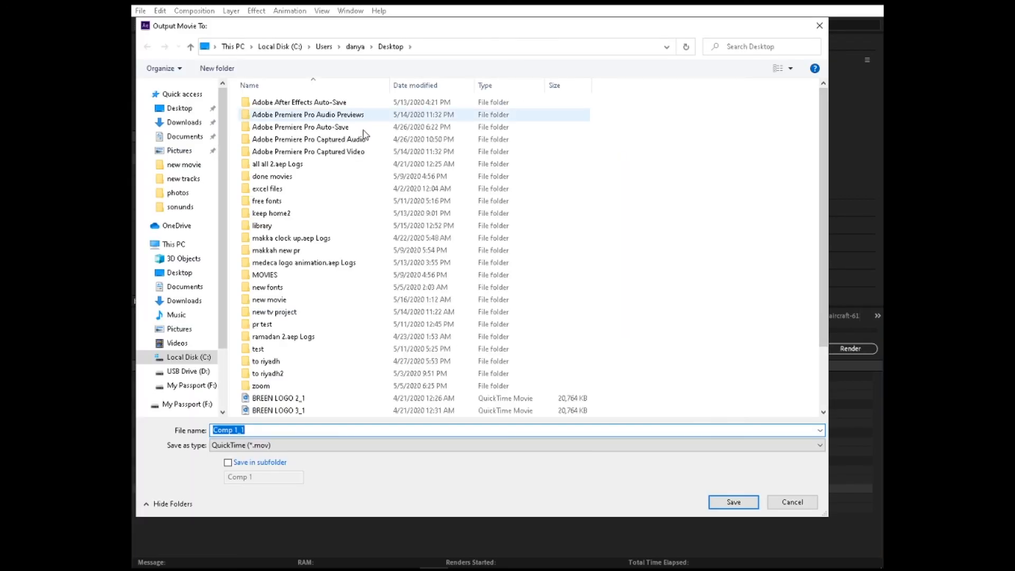
left_click(178, 108)
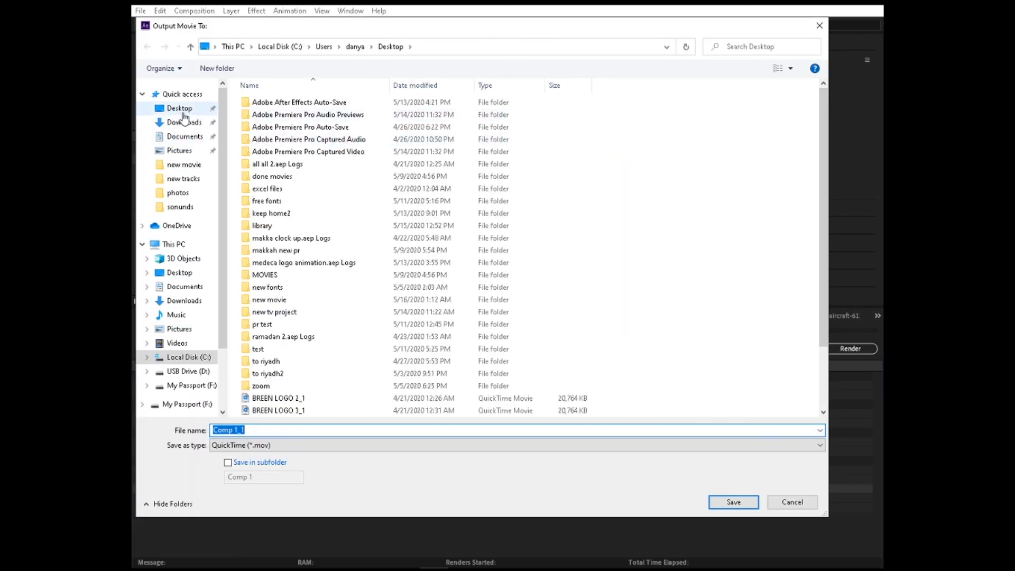
triple_click(275, 426)
type("2020")
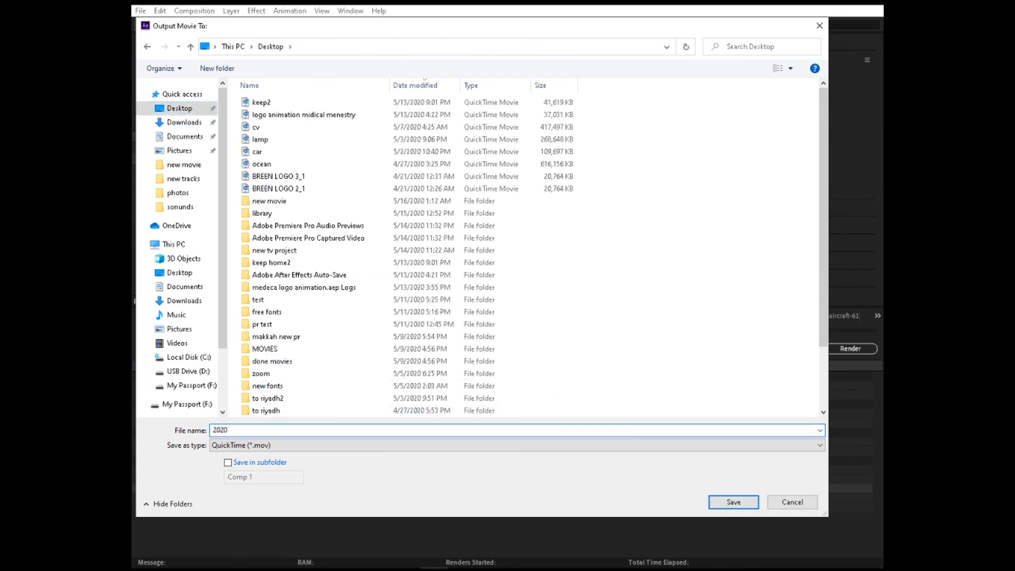
type(" finall 3")
left_click(734, 502)
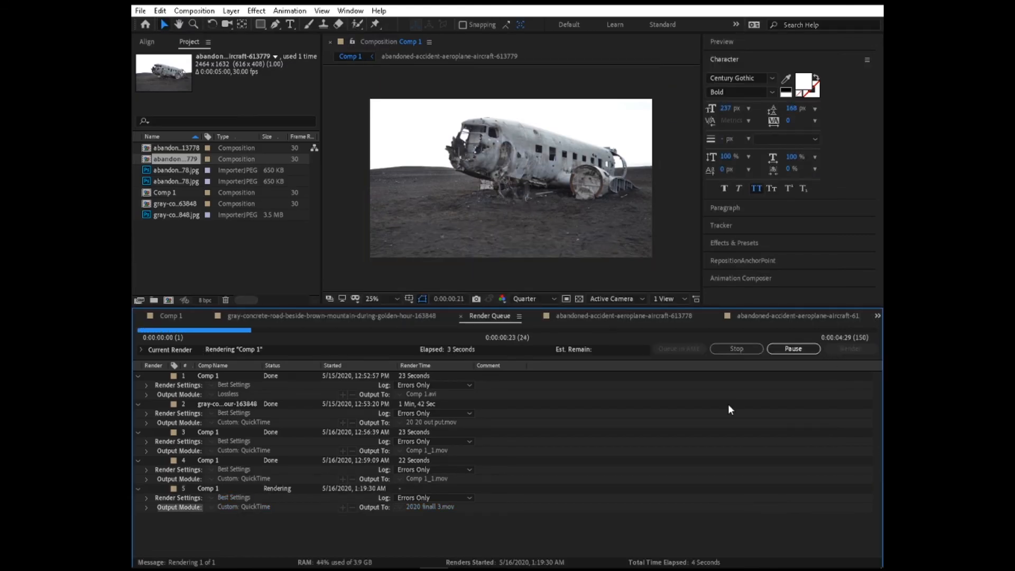